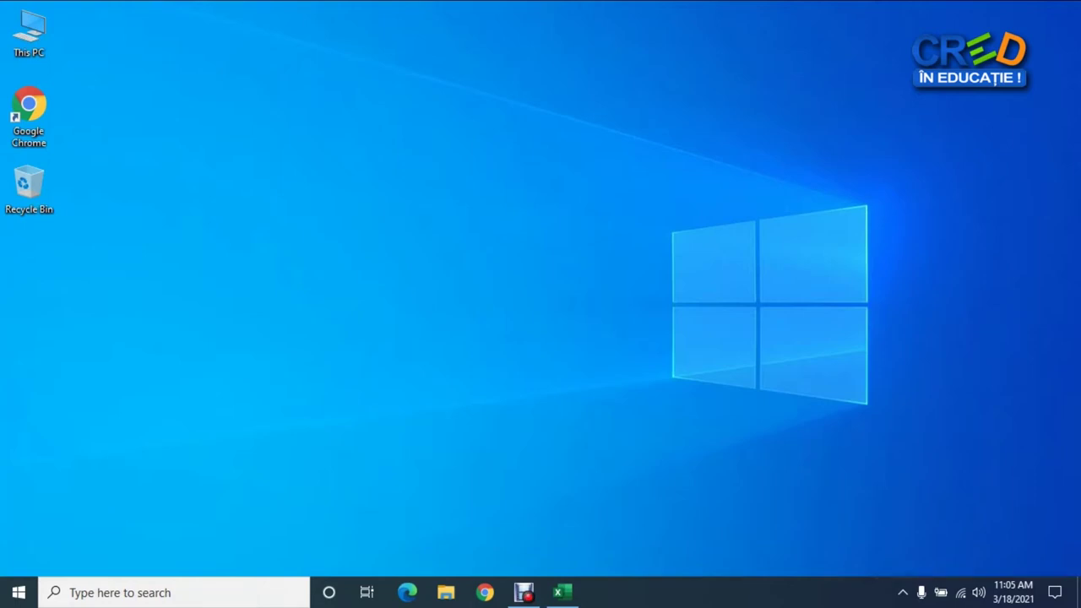
{"action": "left_click", "coordinate": [557, 592]}
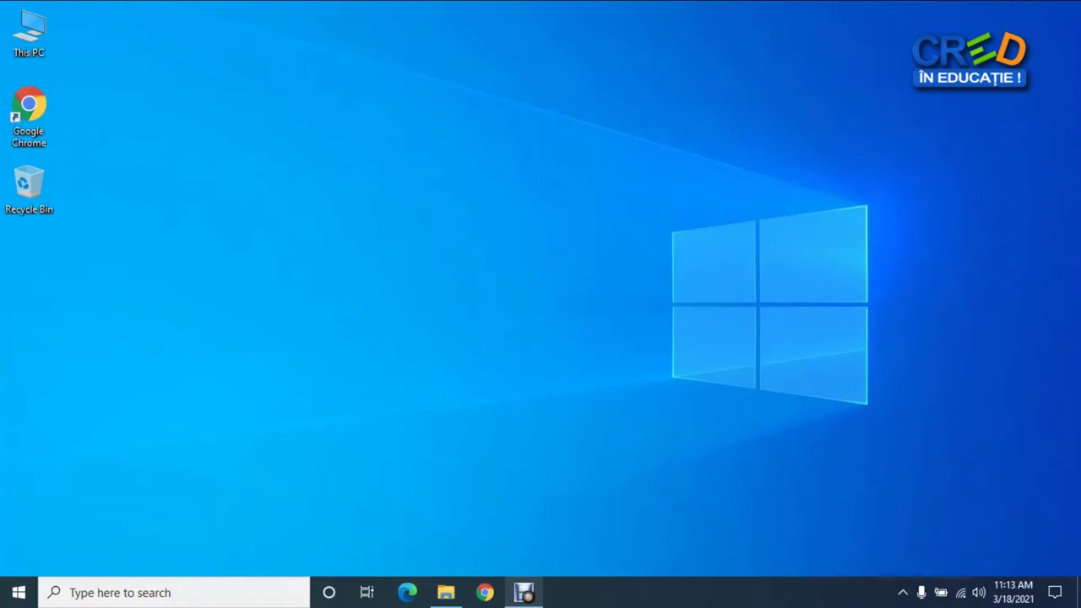
Step: Create a new folder named "catalog" on the desktop and open it
{"action": "right_click", "coordinate": [31, 280]}
{"action": "mouse_move", "coordinate": [127, 465]}
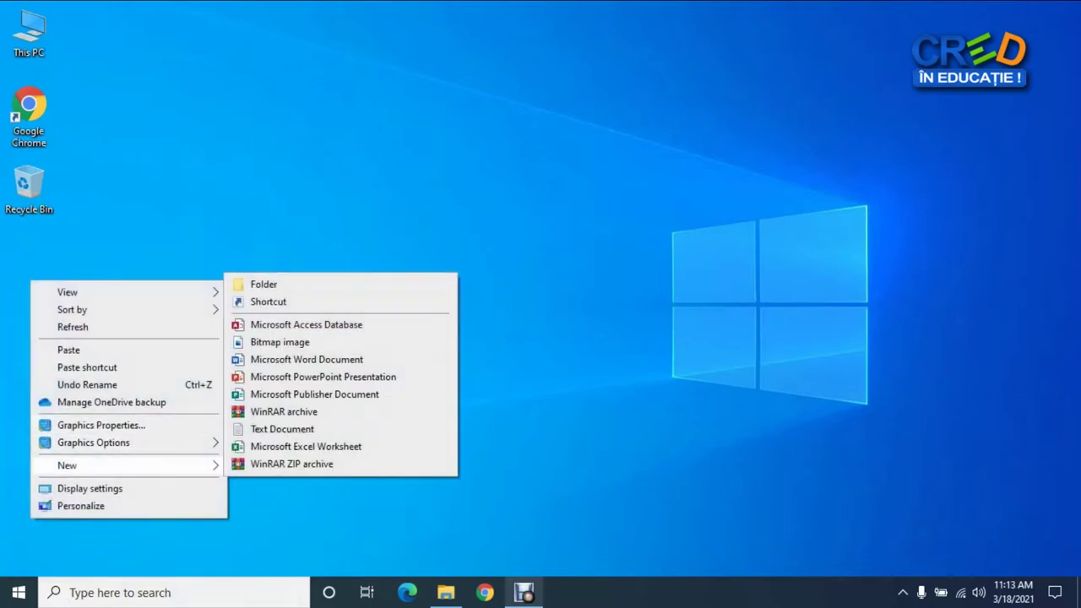
{"action": "left_click", "coordinate": [253, 283]}
{"action": "type", "text": "catalog"}
{"action": "key", "text": "Return"}
{"action": "key", "text": "Return"}
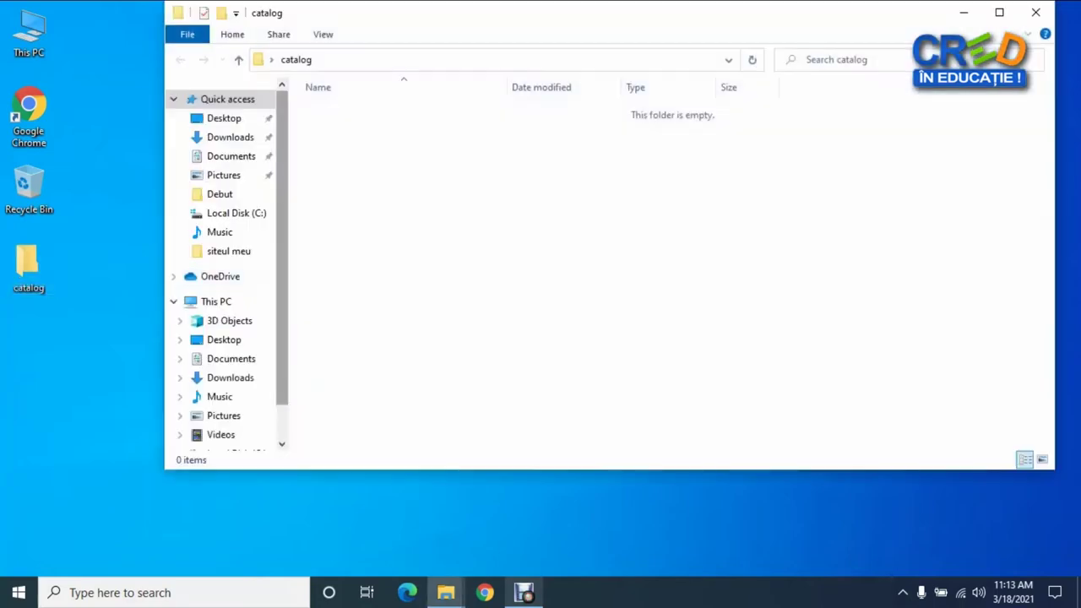
Step: Create a Microsoft Excel worksheet named "catalog" in the open folder and open it in Excel
{"action": "right_click", "coordinate": [376, 242]}
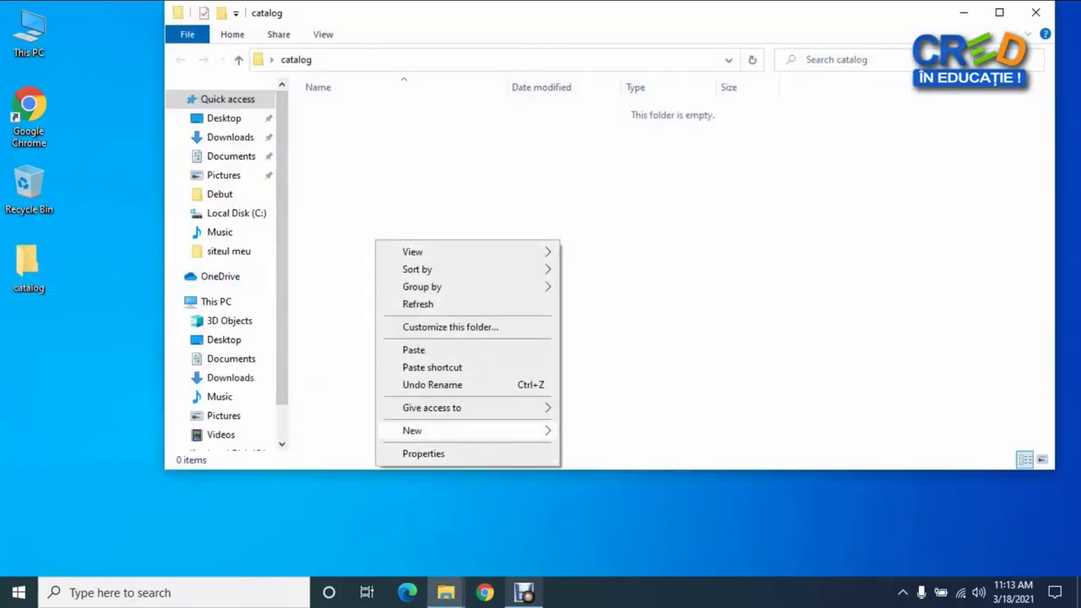
{"action": "mouse_move", "coordinate": [414, 431]}
{"action": "left_click", "coordinate": [634, 412]}
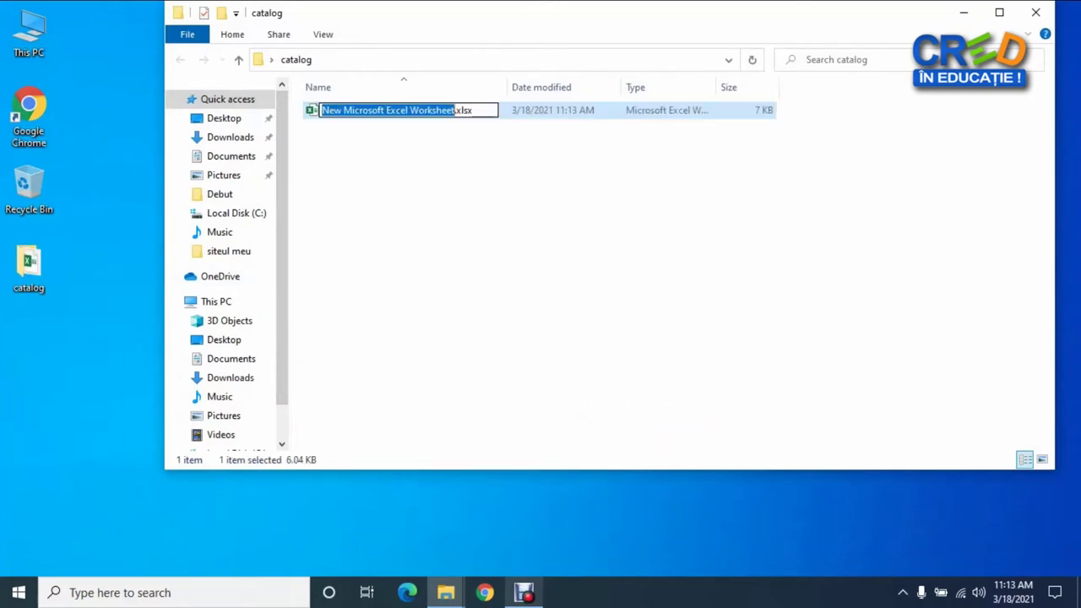
{"action": "type", "text": "catalog"}
{"action": "key", "text": "Return"}
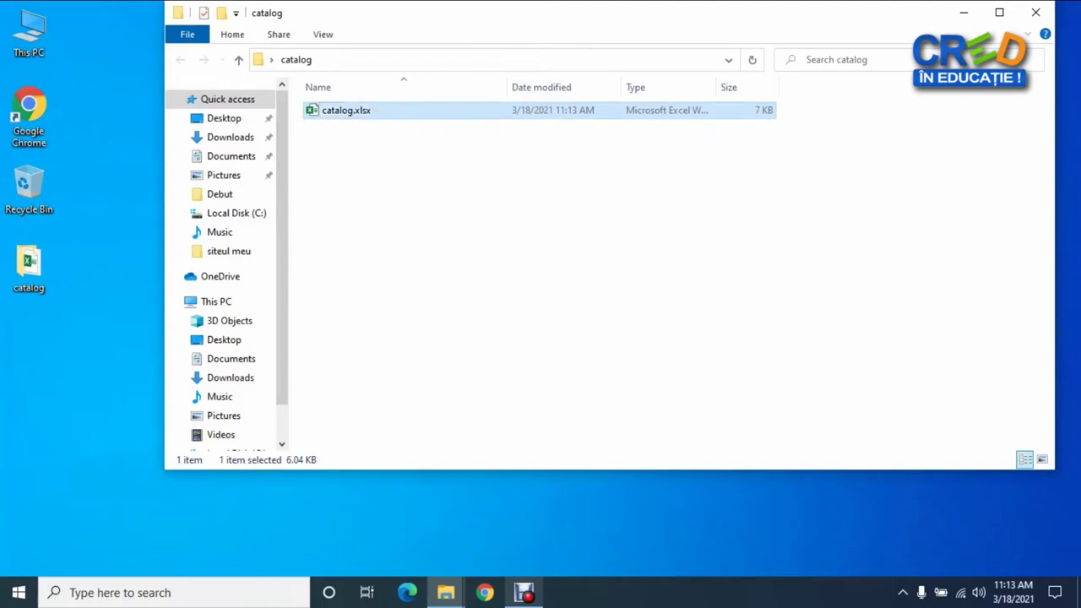
{"action": "key", "text": "Return"}
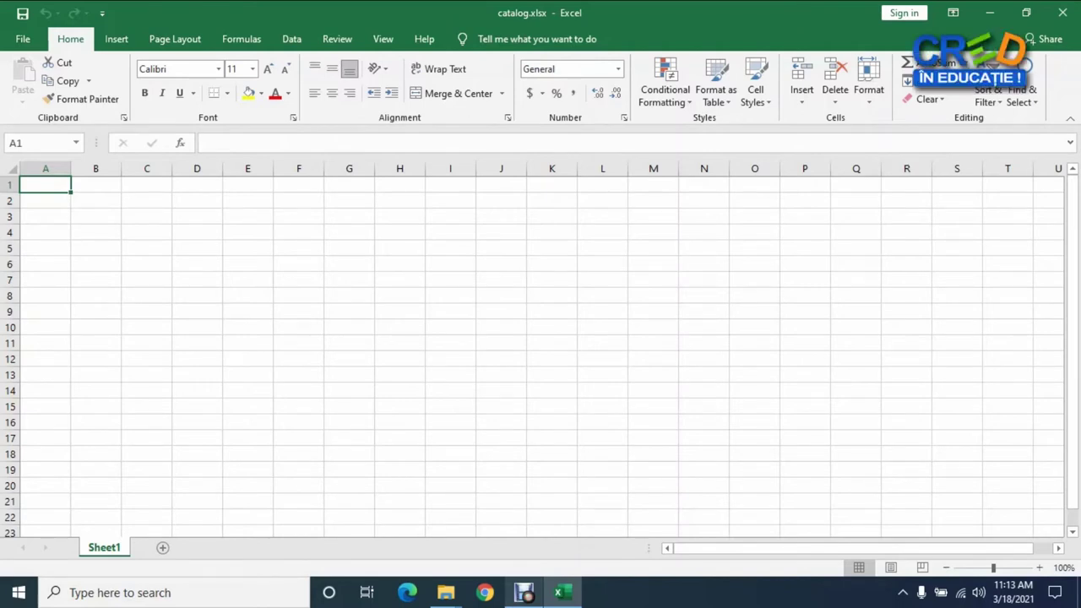
Step: Merge cells B1:N3 into a single title cell through the cell format's alignment settings
{"action": "left_click_drag", "start_coordinate": [96, 184], "coordinate": [703, 216]}
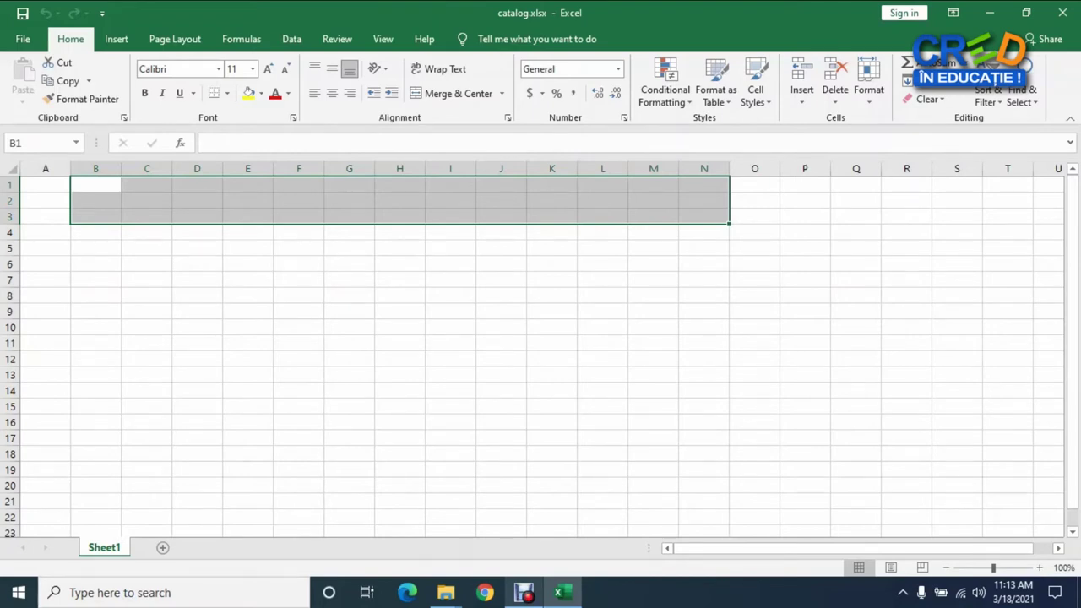
{"action": "right_click", "coordinate": [449, 189]}
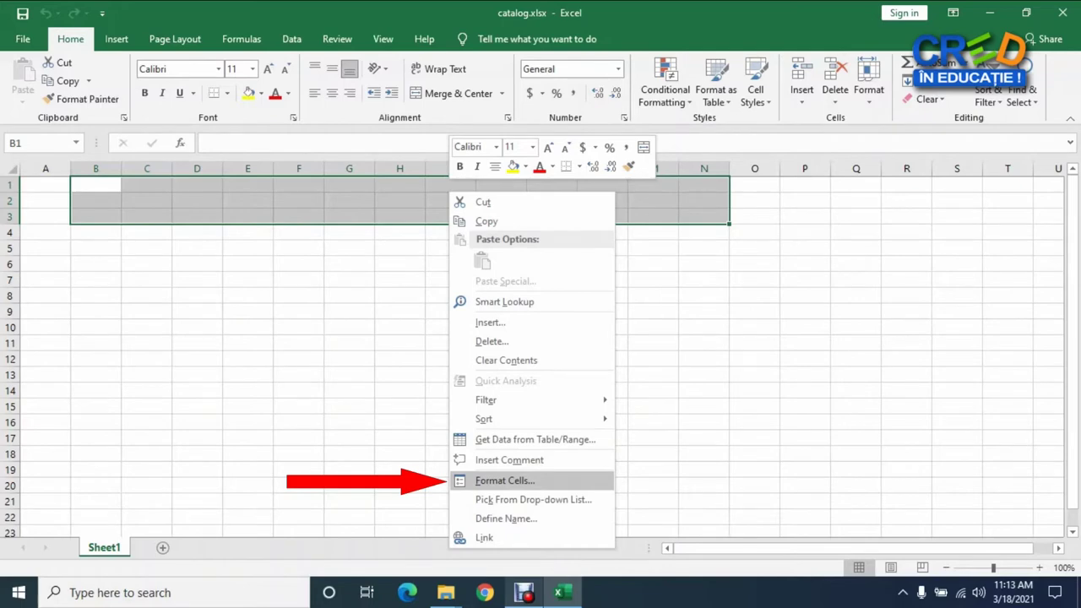
{"action": "left_click", "coordinate": [505, 481]}
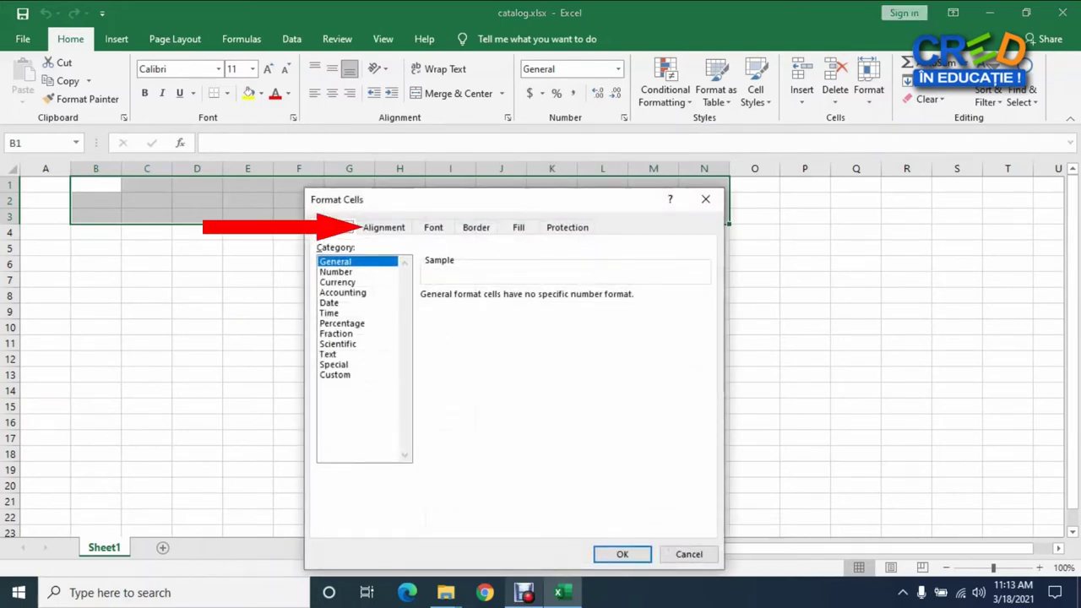
{"action": "left_click", "coordinate": [383, 227]}
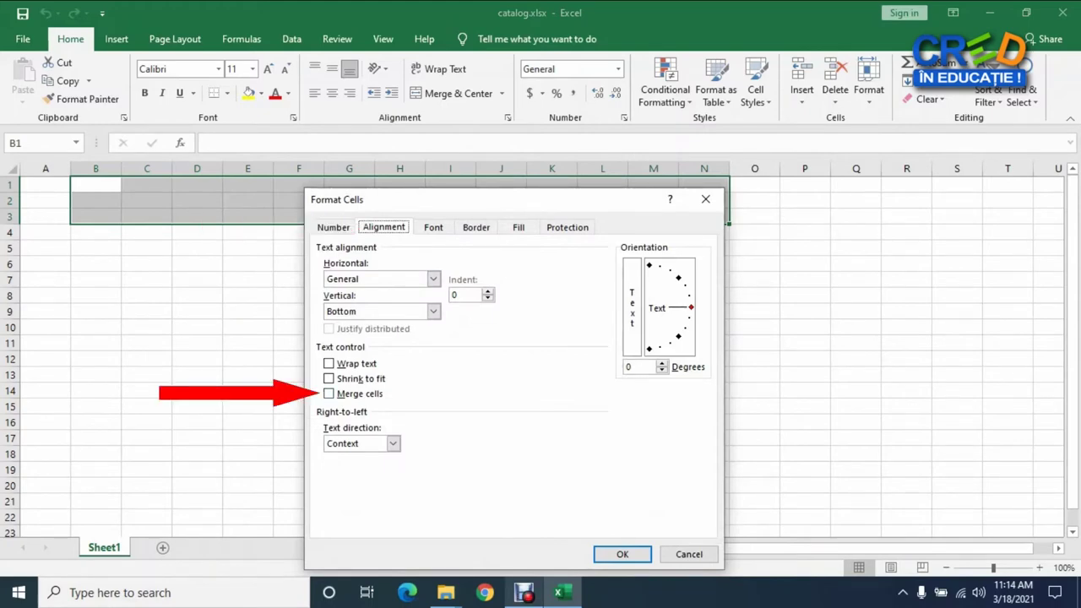
{"action": "left_click", "coordinate": [328, 394]}
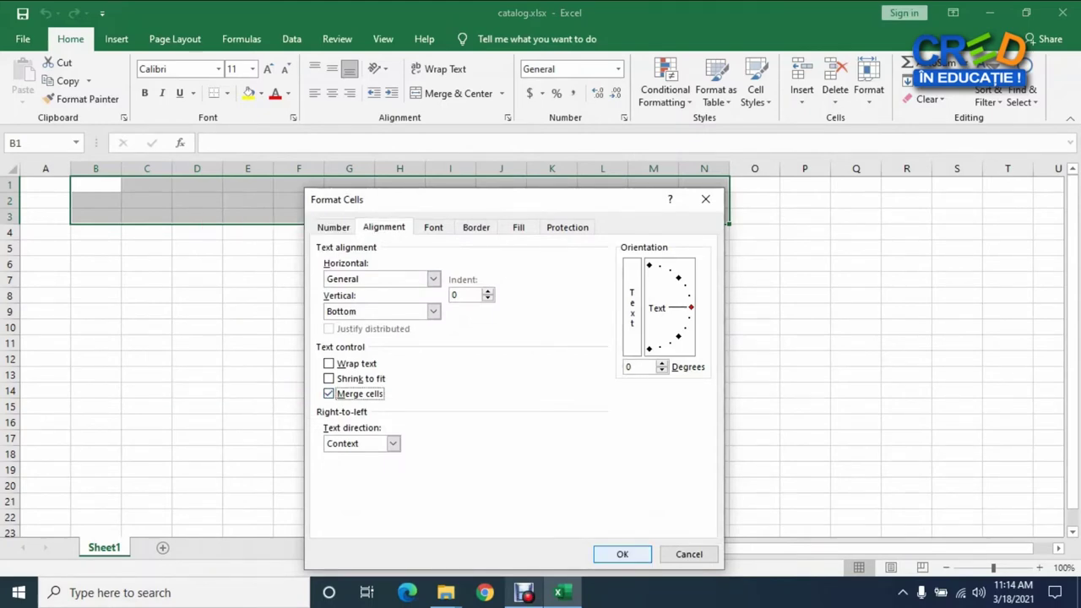
{"action": "key", "text": "Return"}
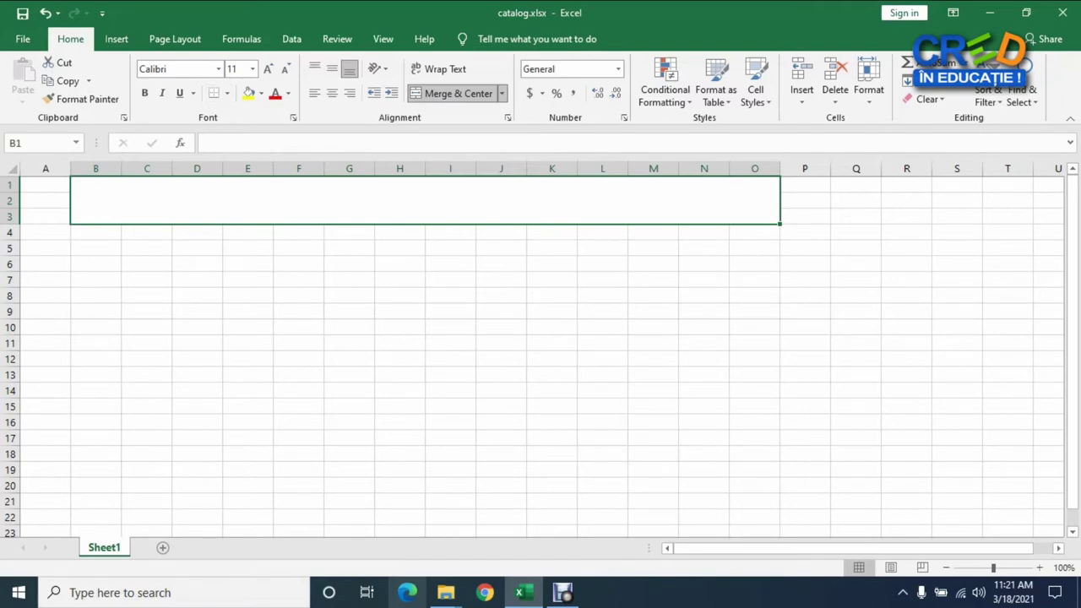
Step: Set the font of the merged title cell to Bell MT at size 36
{"action": "left_click", "coordinate": [219, 69]}
{"action": "scroll", "coordinate": [241, 313], "scroll_direction": "down", "scroll_amount": 5}
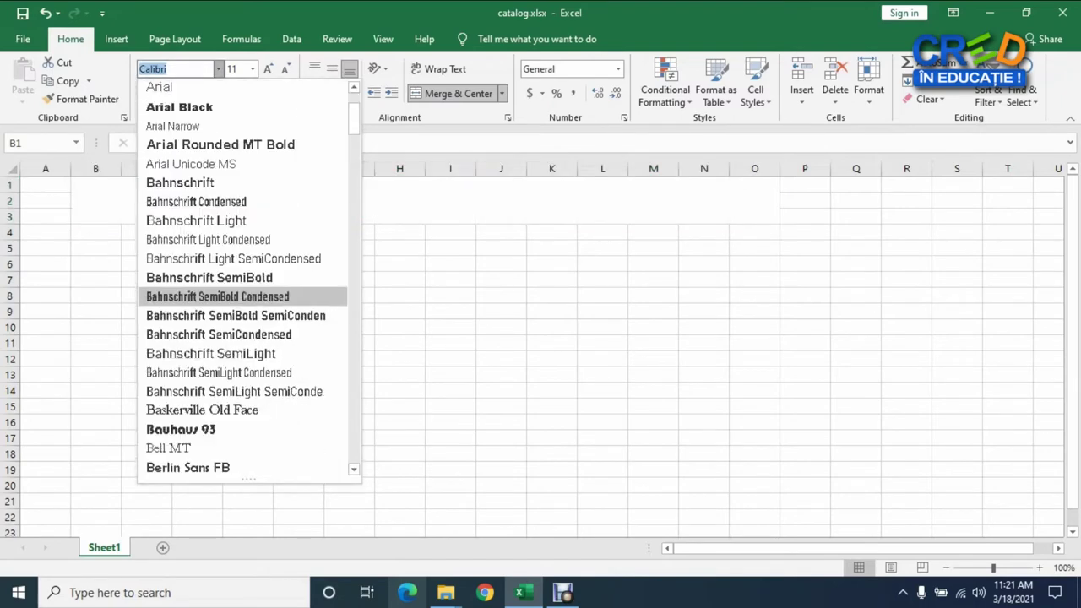
{"action": "left_click", "coordinate": [169, 277]}
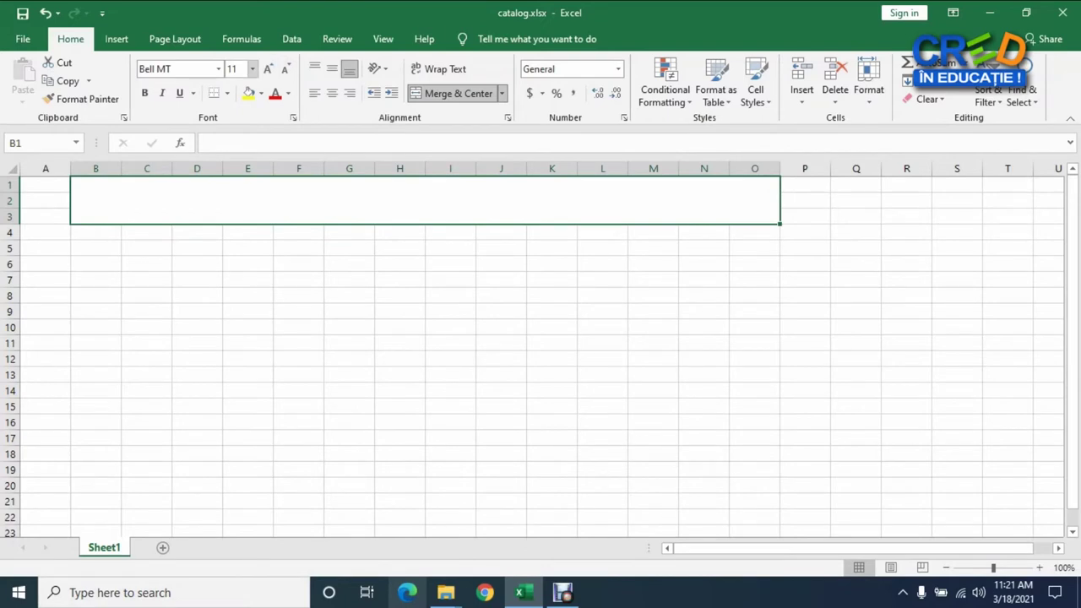
{"action": "left_click", "coordinate": [252, 68]}
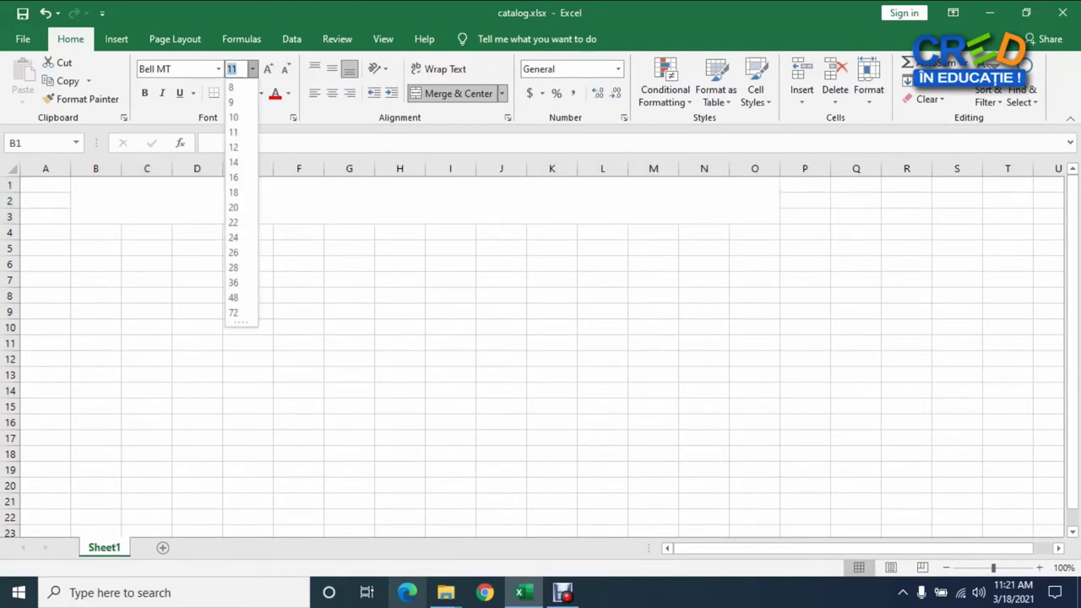
{"action": "left_click", "coordinate": [233, 282]}
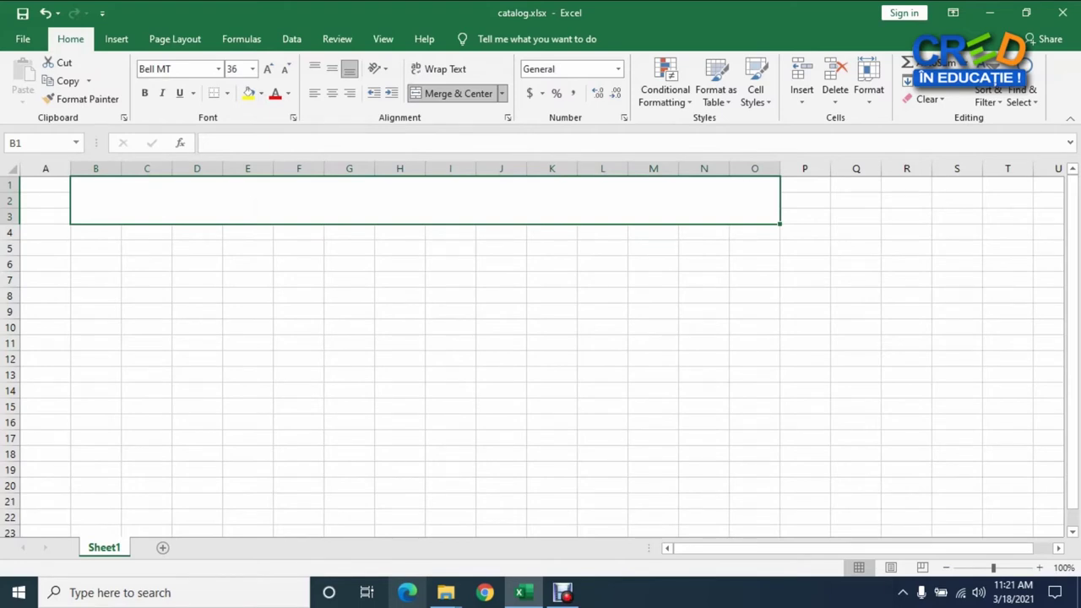
Step: Enter the title "CATALOGUL CLASEI A VIII-A" in the merged cell
{"action": "key", "text": "F2"}
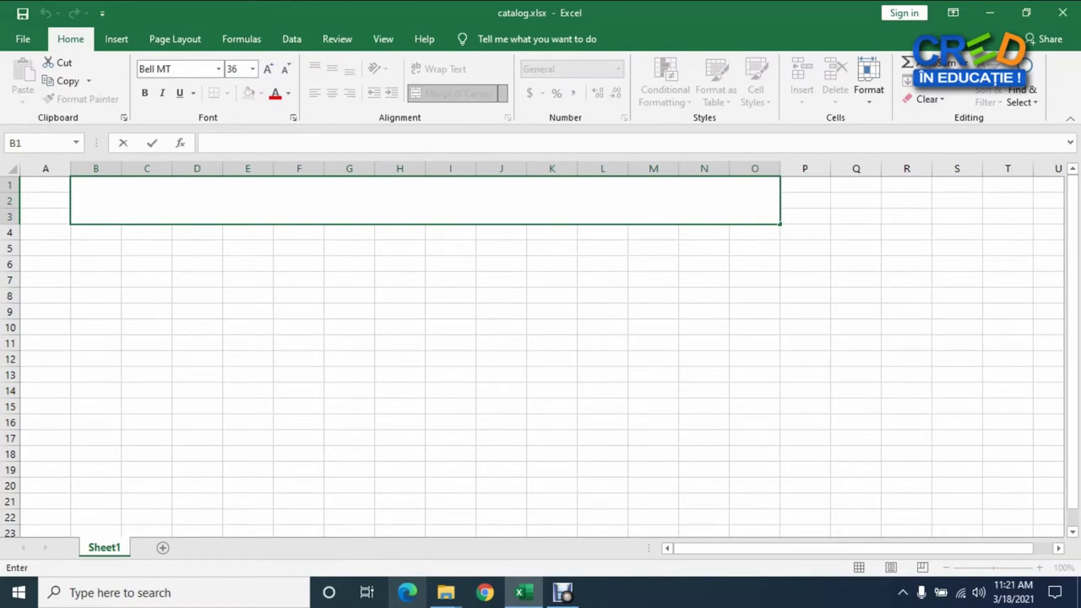
{"action": "type", "text": "CA"}
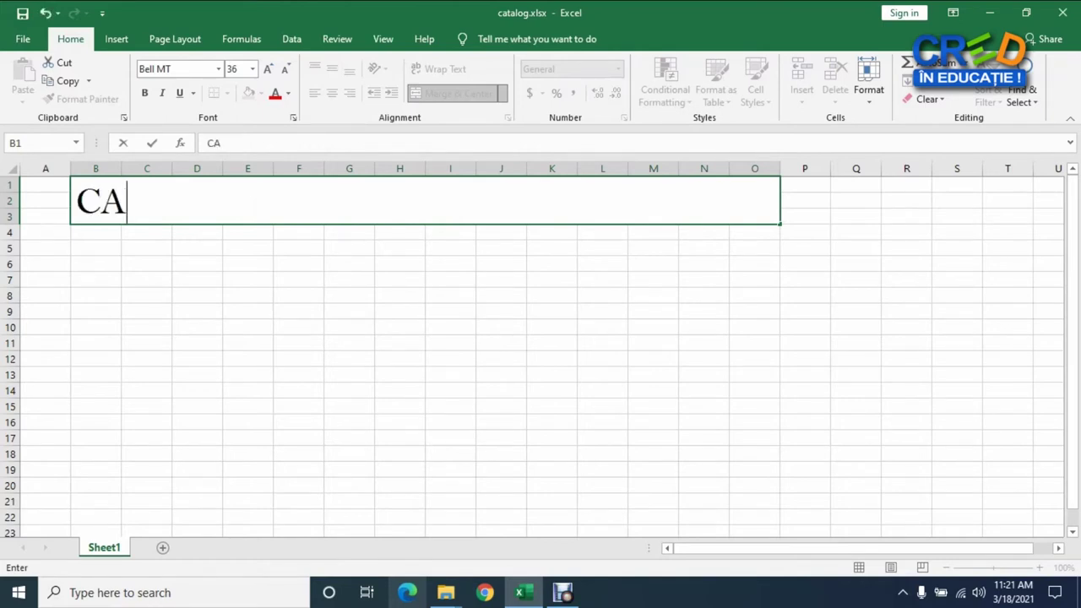
{"action": "type", "text": "TALOGU"}
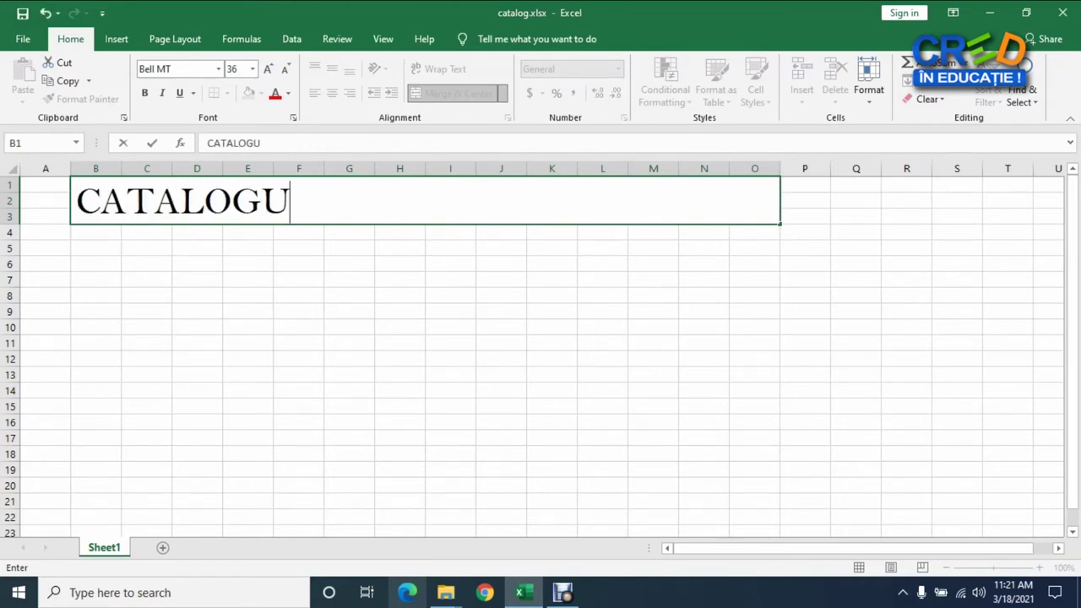
{"action": "type", "text": "L CLASEI A "}
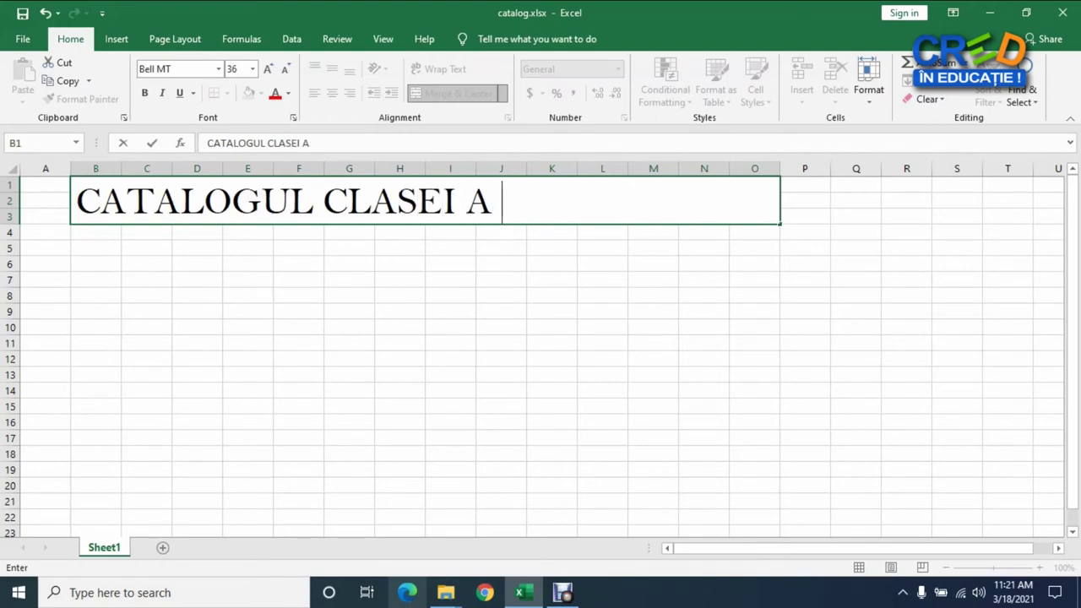
{"action": "type", "text": "VIII-A"}
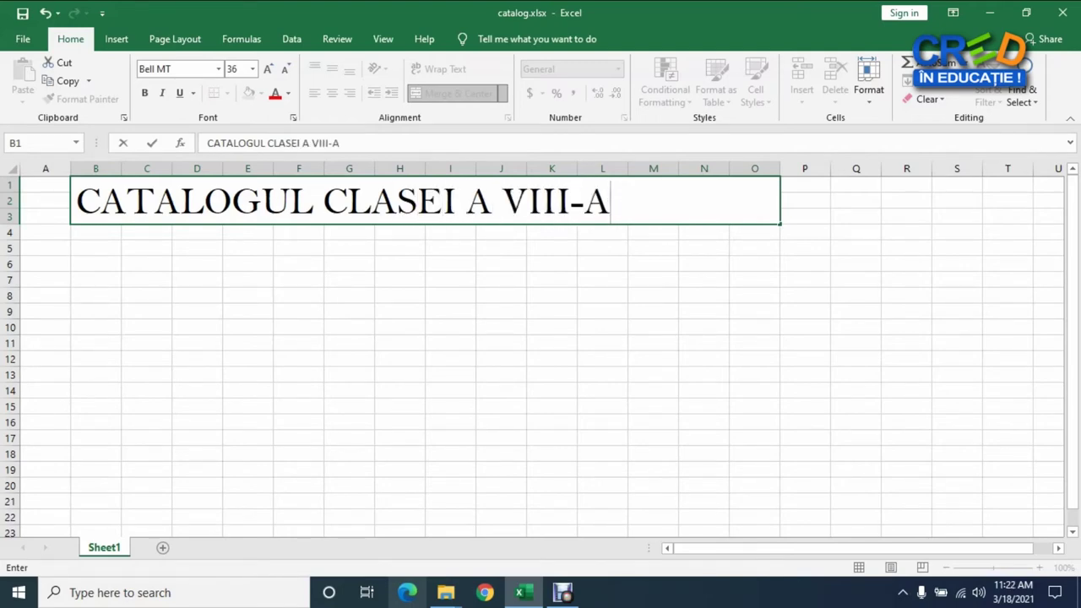
{"action": "left_click", "coordinate": [349, 247]}
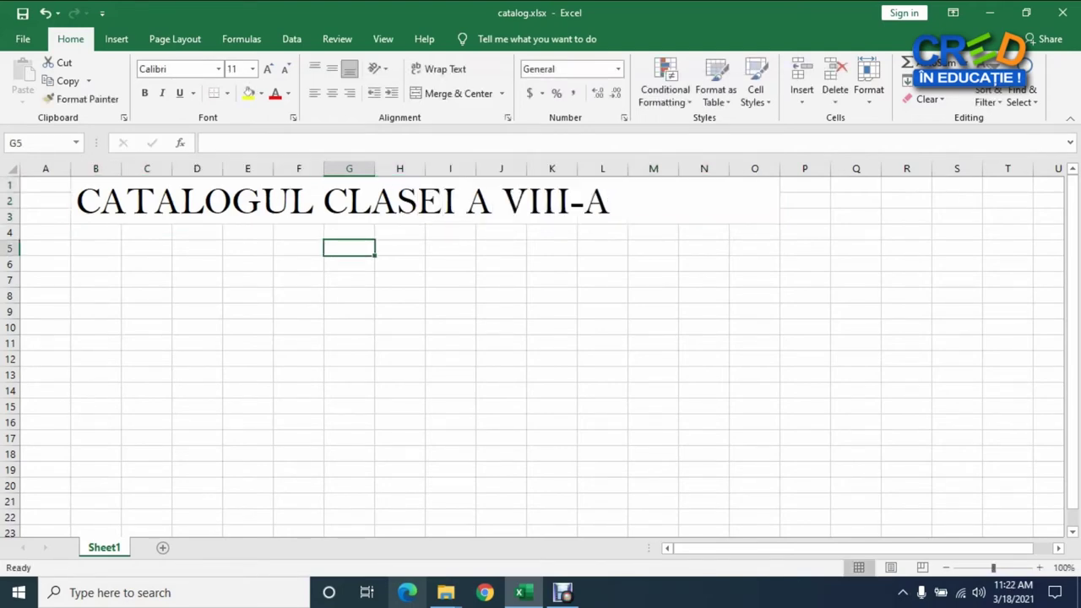
Step: Align the title to the middle vertically and center it horizontally in the merged cell
{"action": "left_click", "coordinate": [426, 200]}
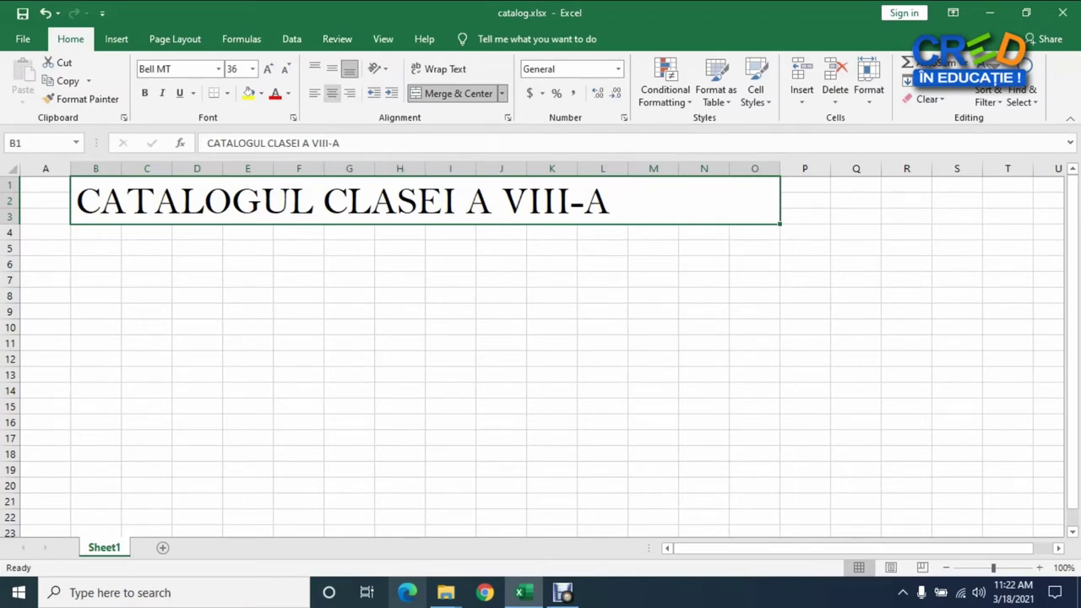
{"action": "left_click", "coordinate": [332, 69]}
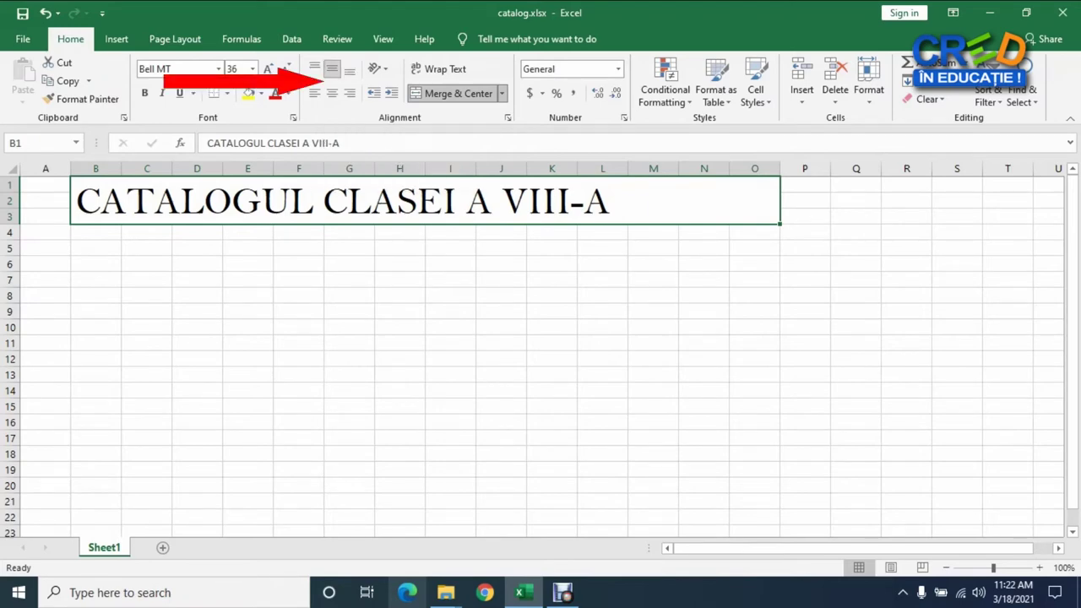
{"action": "left_click", "coordinate": [332, 93]}
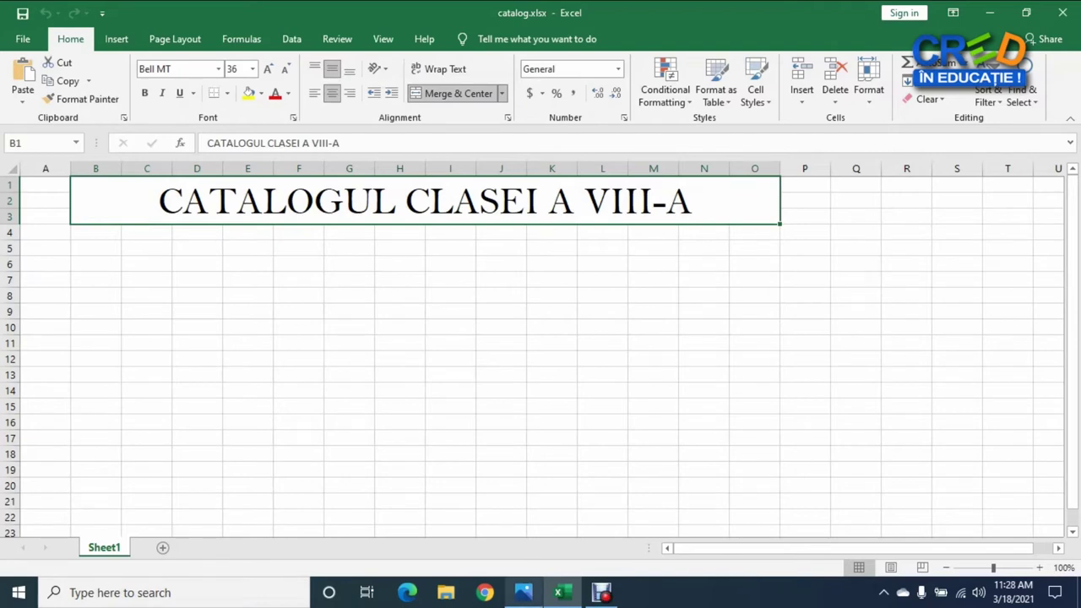
Step: Switch between Capture.PNG in Photos and the Excel sheet to compare the sample gradebook's two header rows with rows 4 and 5
{"action": "left_click", "coordinate": [524, 592]}
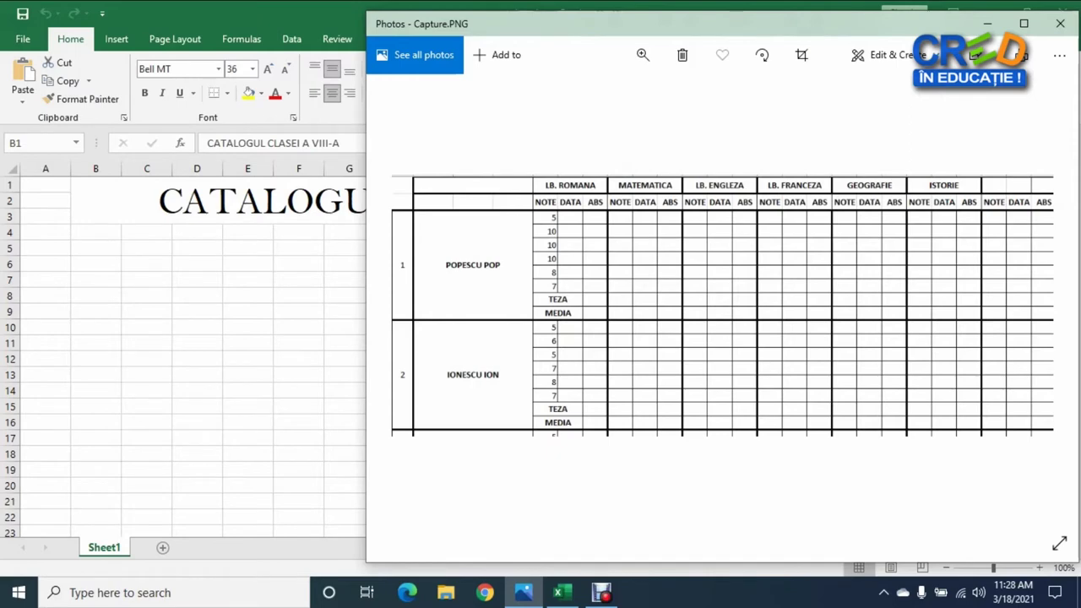
{"action": "key", "text": "alt+Tab"}
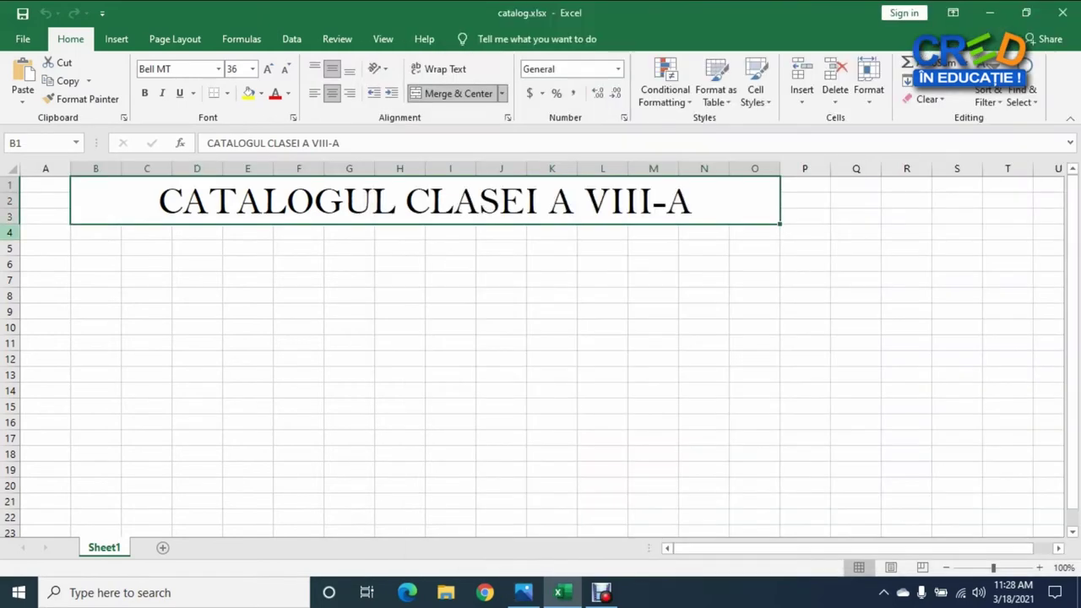
{"action": "left_click", "coordinate": [8, 233]}
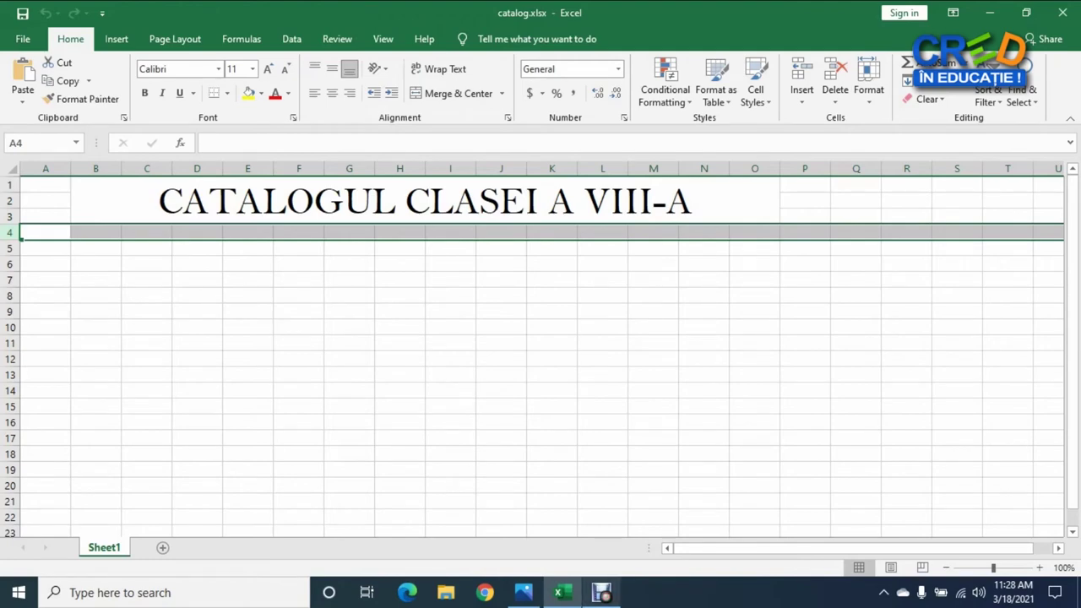
{"action": "mouse_move", "coordinate": [558, 592]}
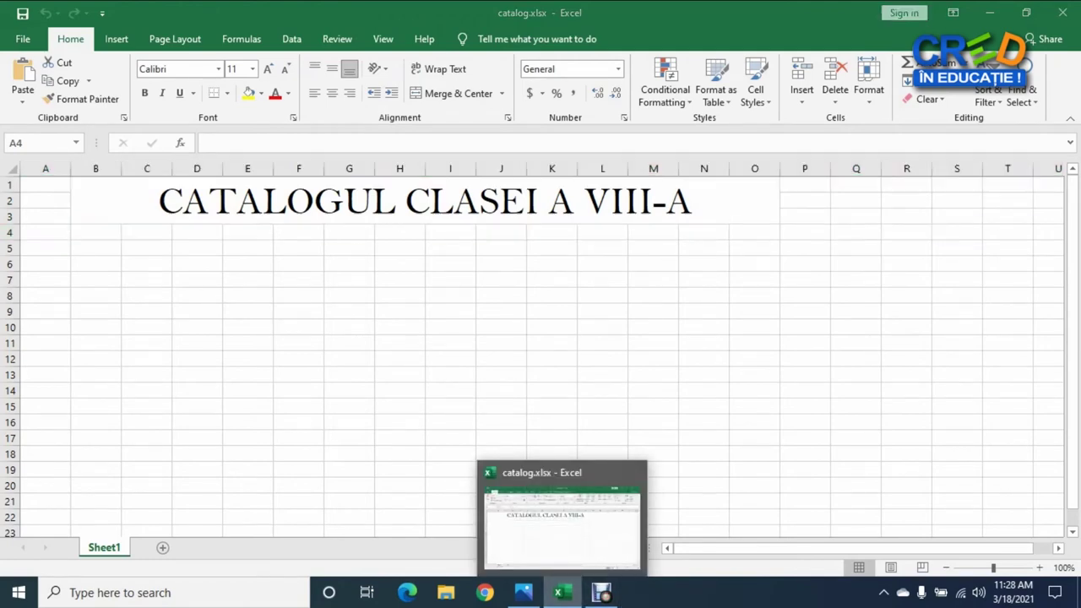
{"action": "left_click", "coordinate": [524, 592]}
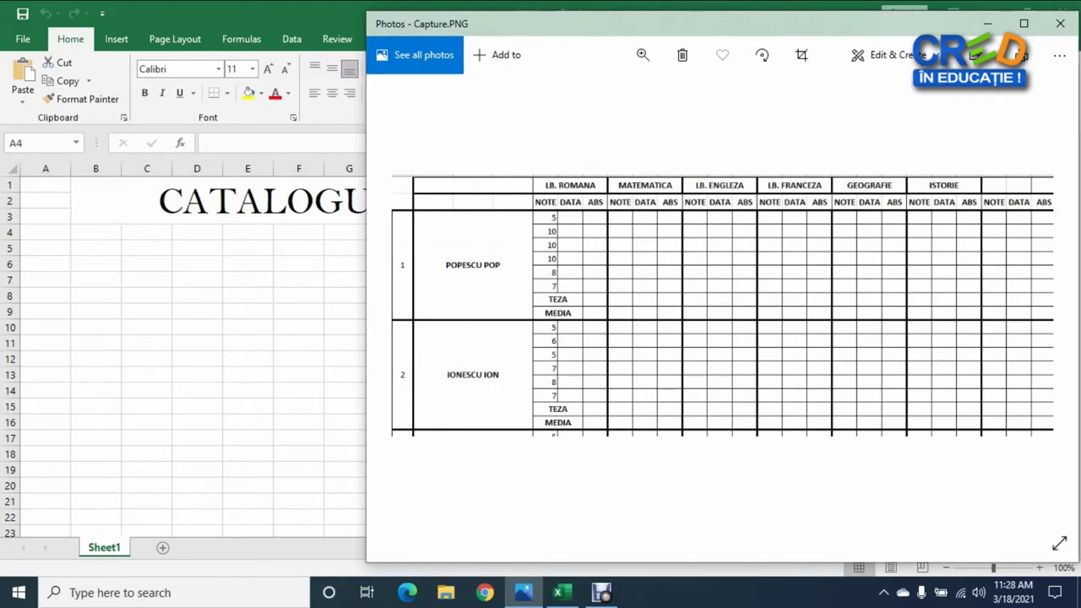
{"action": "left_click", "coordinate": [10, 247]}
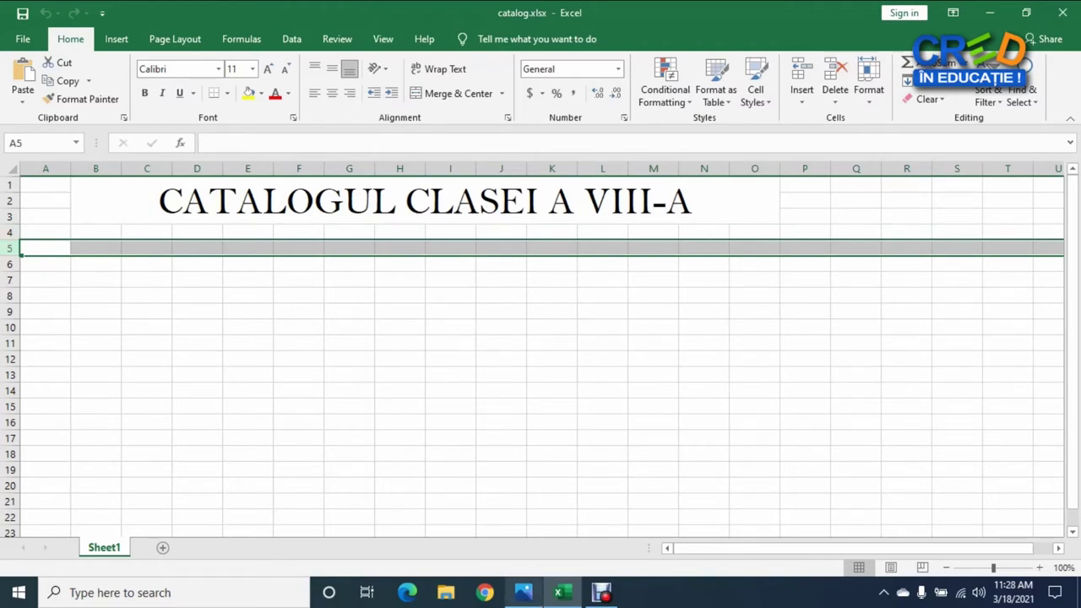
{"action": "left_click", "coordinate": [523, 593]}
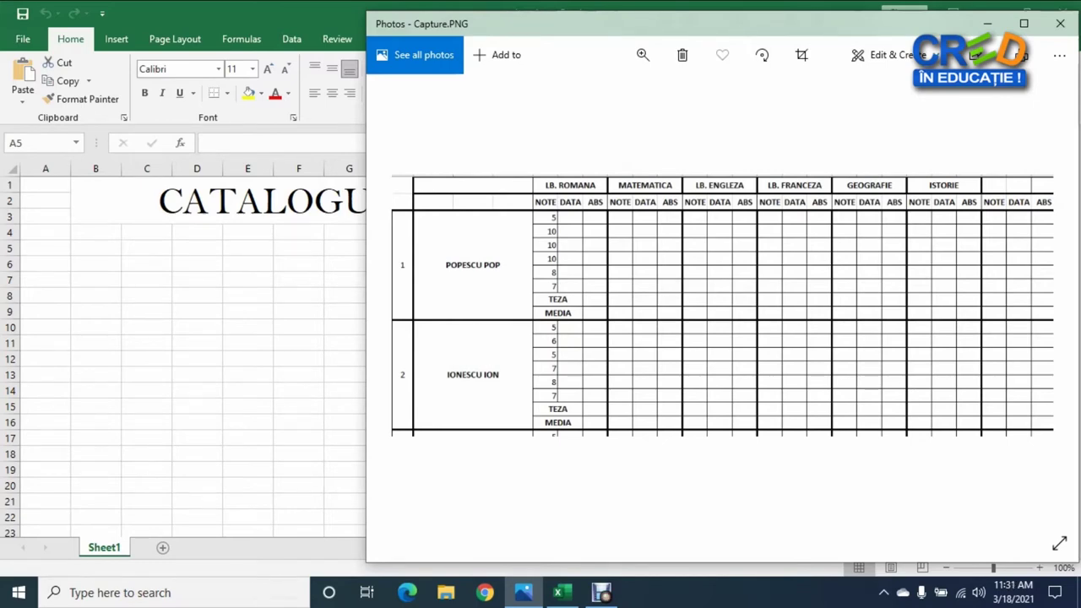
{"action": "left_click", "coordinate": [10, 248]}
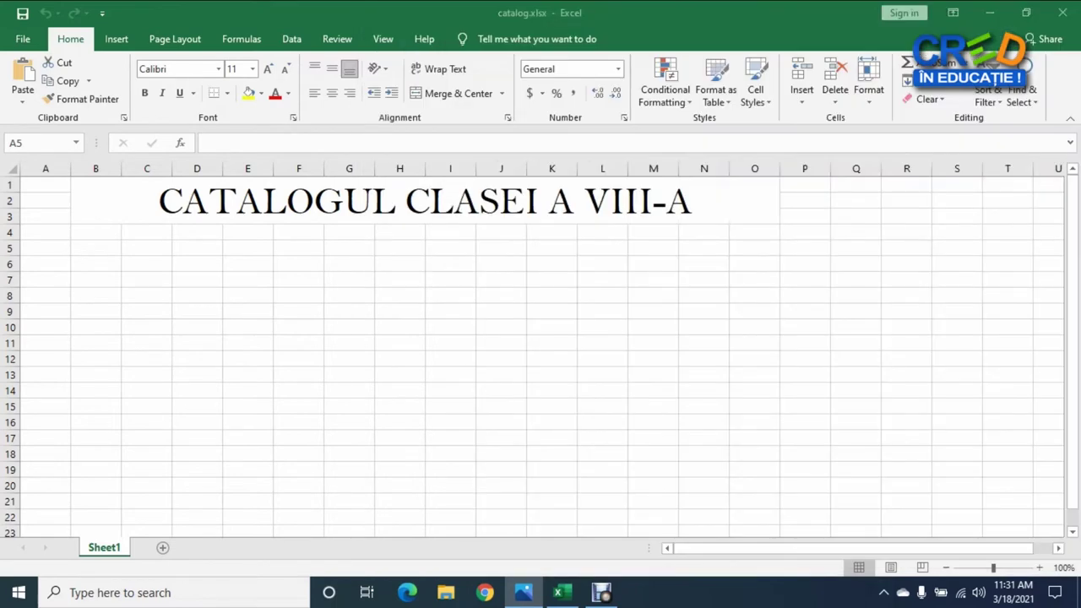
{"action": "left_click", "coordinate": [10, 232]}
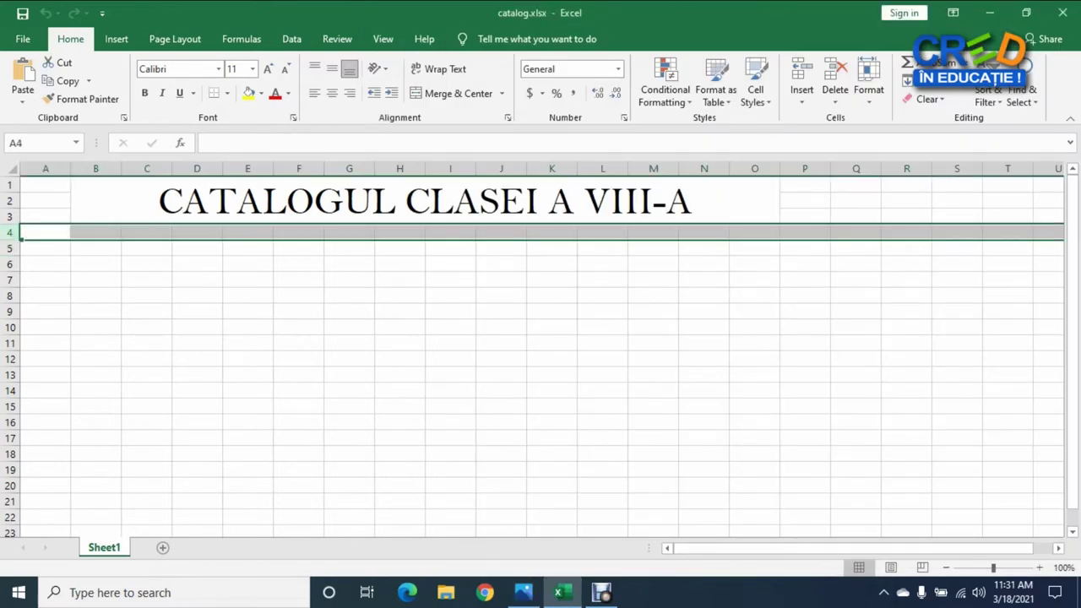
Step: Merge cells A6:A14 into one cell for the first student's number, below header rows 4 and 5
{"action": "left_click", "coordinate": [10, 248]}
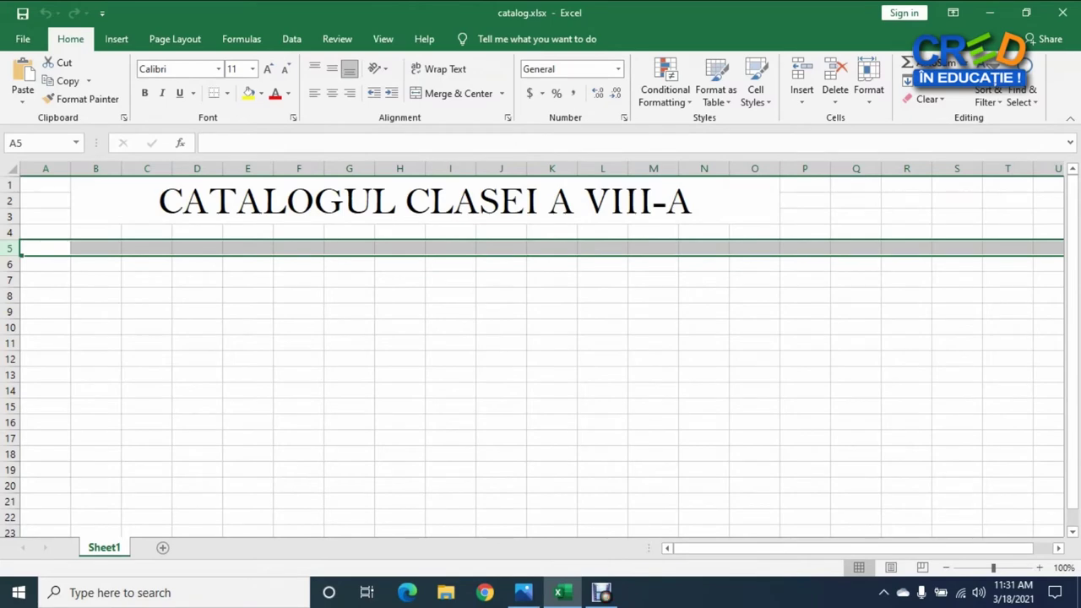
{"action": "left_click", "coordinate": [45, 263]}
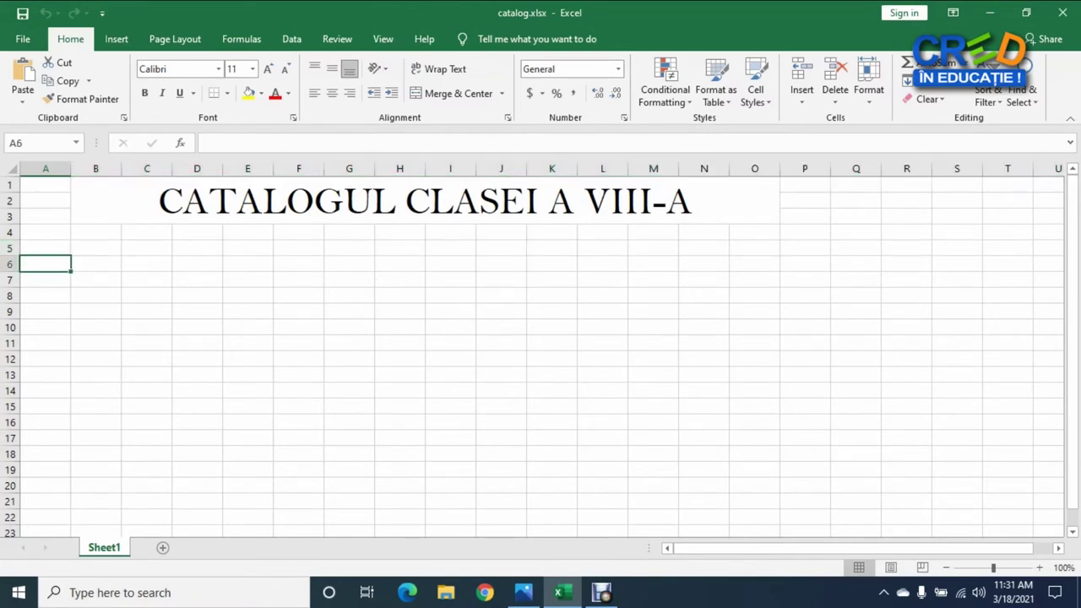
{"action": "left_click_drag", "start_coordinate": [46, 263], "coordinate": [45, 390]}
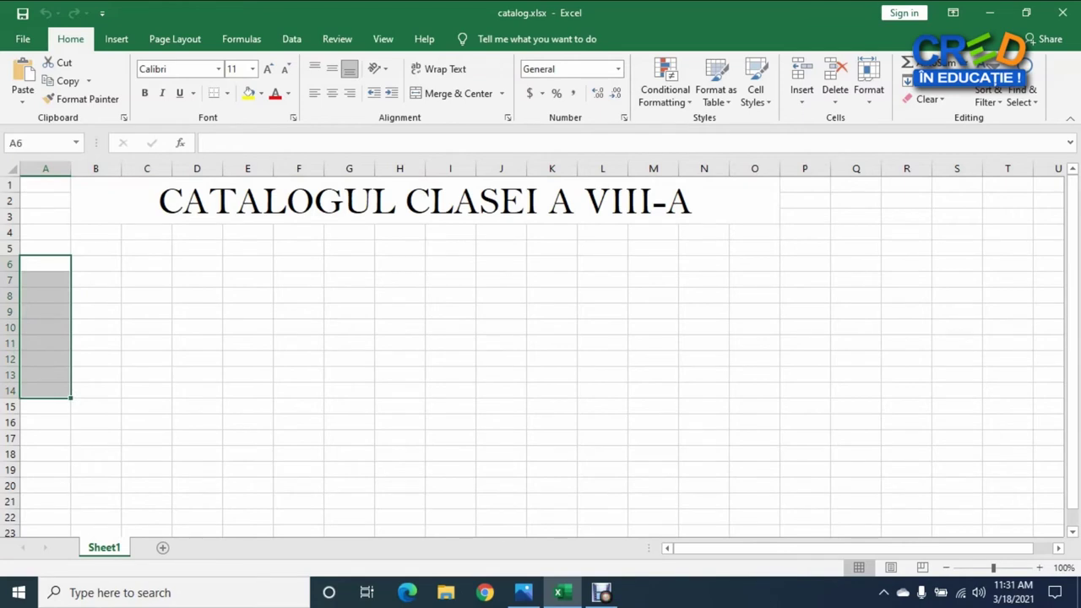
{"action": "right_click", "coordinate": [46, 337]}
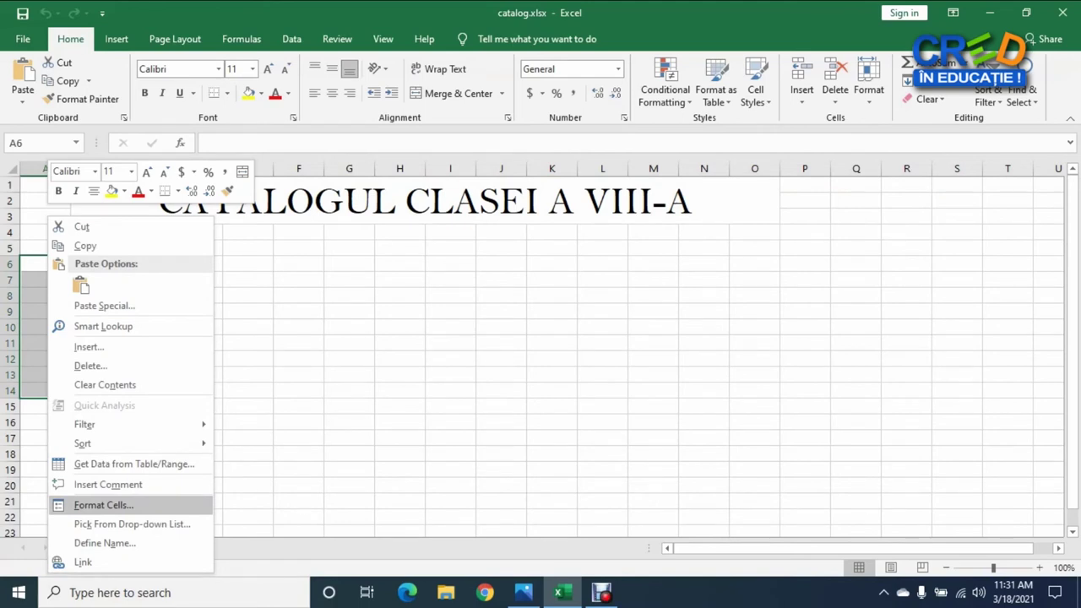
{"action": "key", "text": "Escape"}
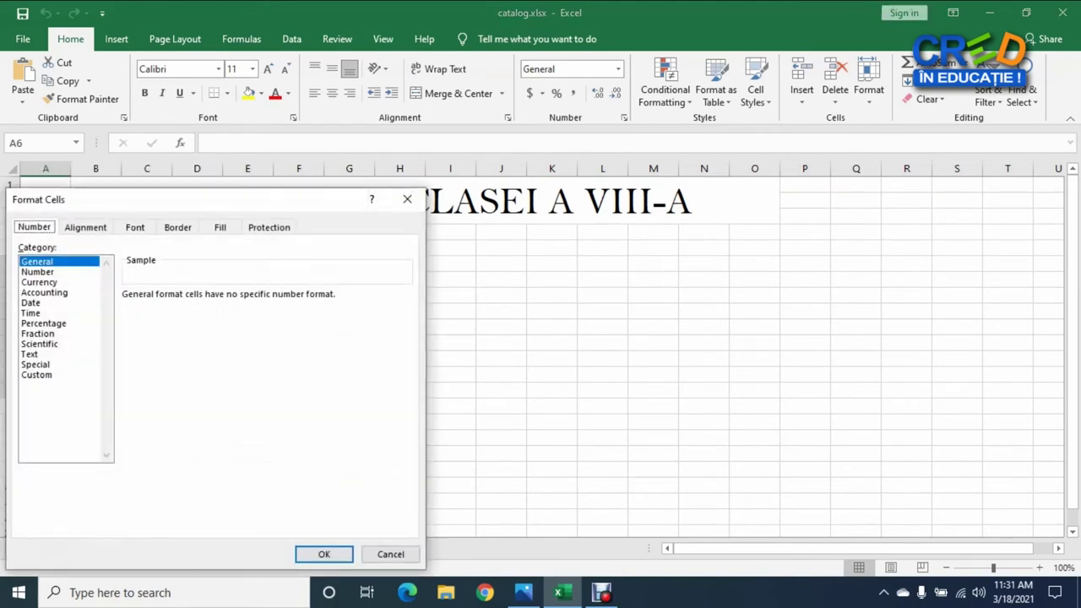
{"action": "key", "text": "ctrl+Tab"}
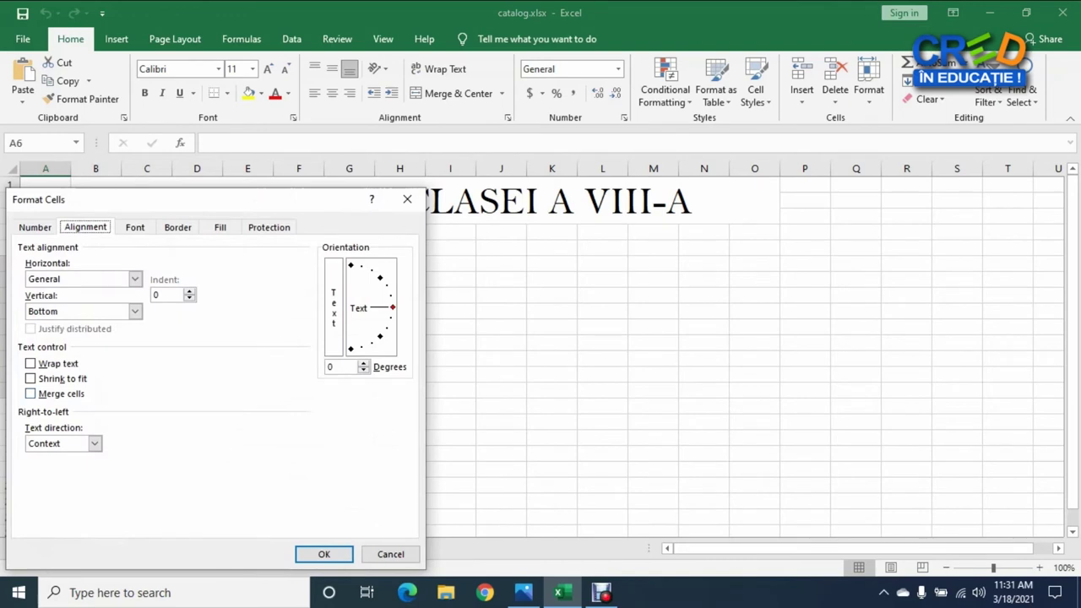
{"action": "key", "text": "alt+m"}
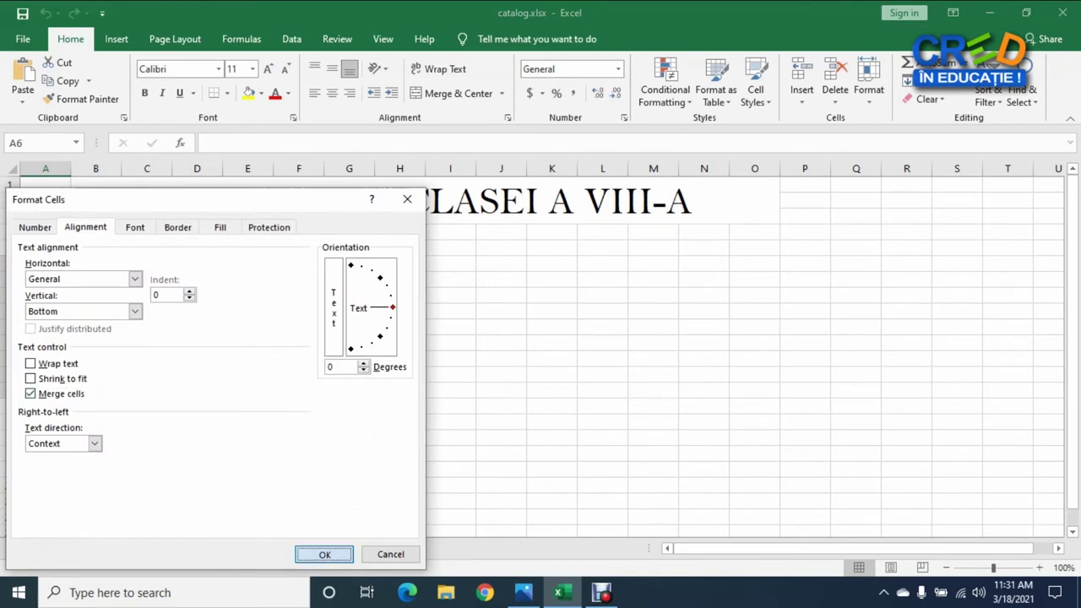
{"action": "key", "text": "Return"}
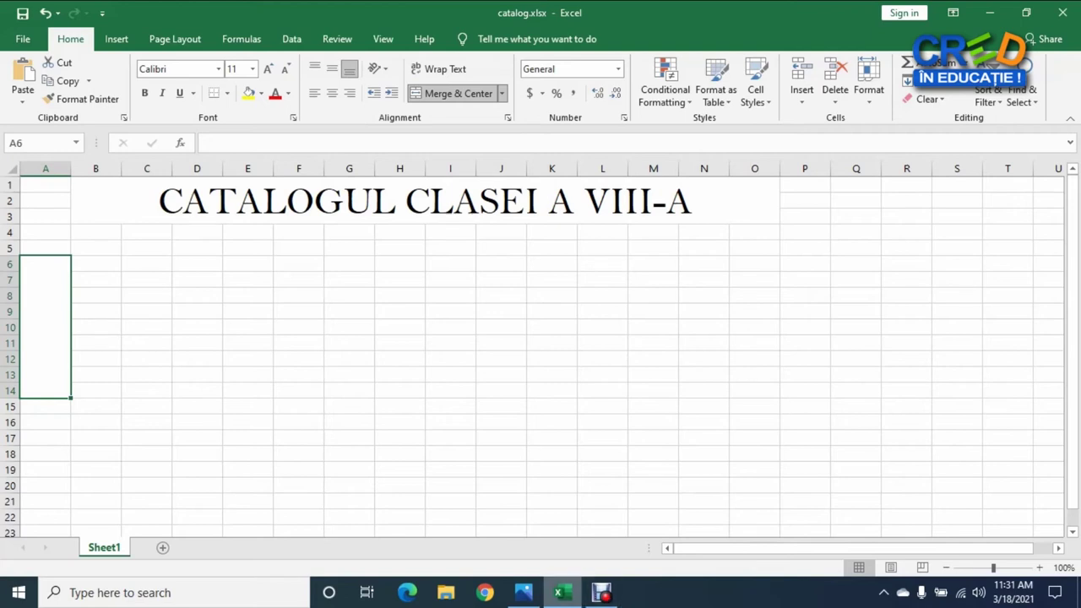
Step: Check the student name block in Capture.PNG in Photos, and merge cells B6:D14 in the Excel sheet
{"action": "left_click", "coordinate": [524, 593]}
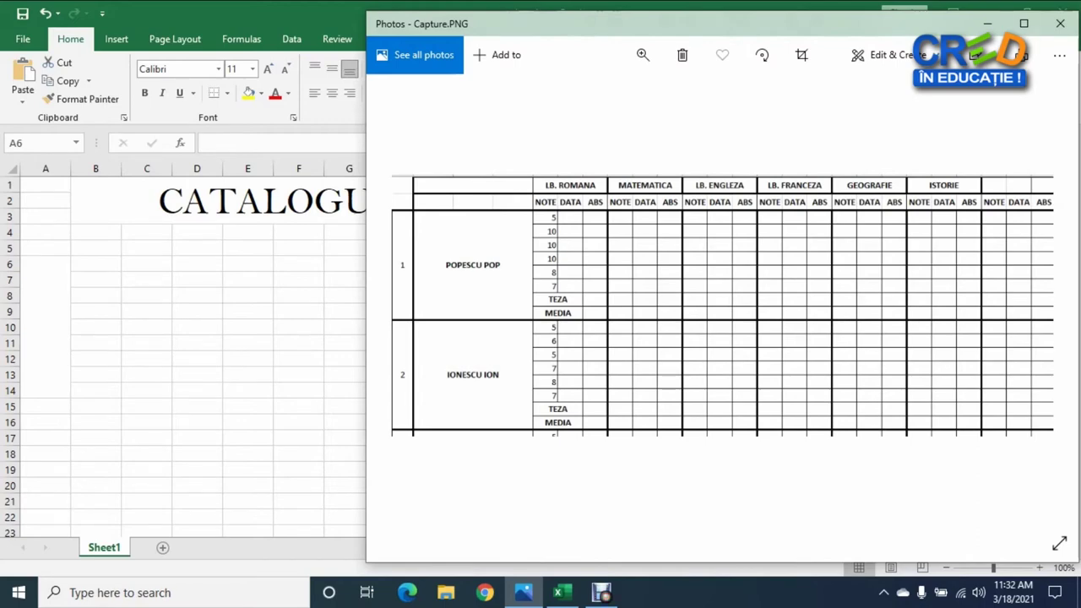
{"action": "left_click", "coordinate": [95, 263]}
{"action": "left_click_drag", "start_coordinate": [95, 264], "coordinate": [191, 393]}
{"action": "right_click", "coordinate": [191, 394]}
{"action": "left_click", "coordinate": [229, 482]}
{"action": "key", "text": "alt+m"}
{"action": "key", "text": "Return"}
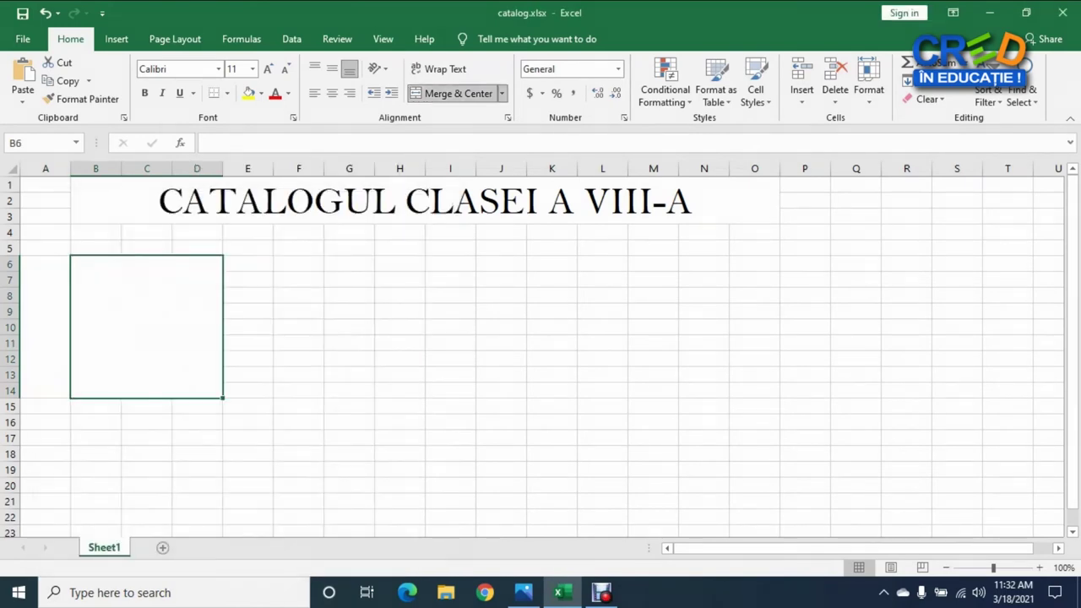
{"action": "key", "text": "Left"}
{"action": "key", "text": "Right"}
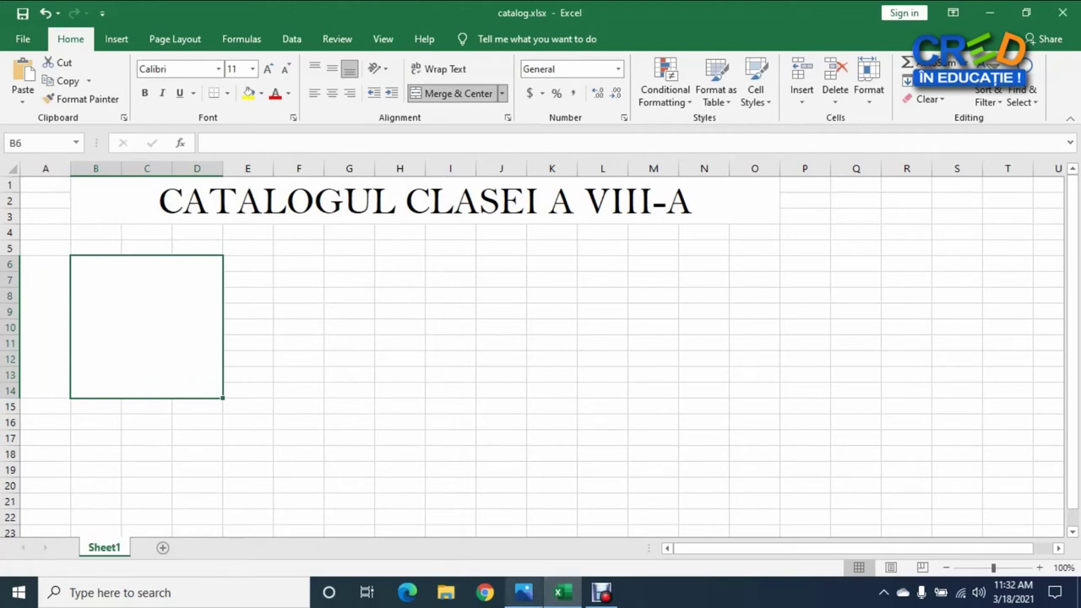
Step: Check the subject headers in Capture.PNG in Photos, and merge cells E4:G4 in the Excel sheet
{"action": "left_click", "coordinate": [523, 592]}
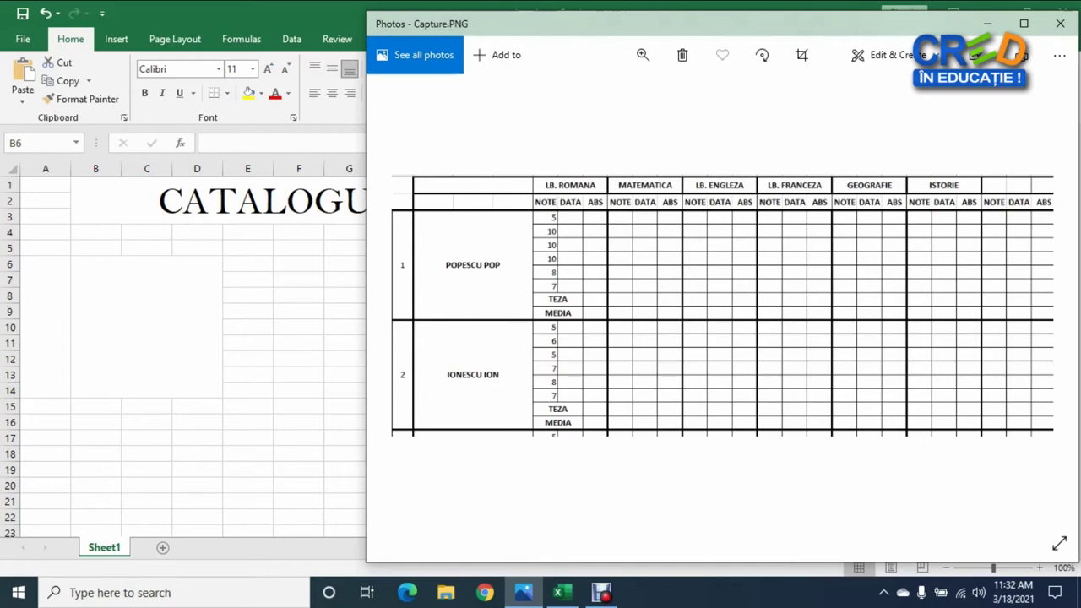
{"action": "key", "text": "alt+Tab"}
{"action": "left_click_drag", "start_coordinate": [237, 232], "coordinate": [499, 232]}
{"action": "right_click", "coordinate": [338, 226]}
{"action": "left_click", "coordinate": [371, 505]}
{"action": "left_click", "coordinate": [216, 393]}
{"action": "left_click", "coordinate": [500, 548]}
Step: Merge cells H4:J4 into a second subject header cell in row 4
{"action": "right_click", "coordinate": [499, 231]}
{"action": "left_click", "coordinate": [555, 505]}
{"action": "left_click", "coordinate": [366, 393]}
{"action": "left_click", "coordinate": [656, 553]}
{"action": "left_click", "coordinate": [298, 232]}
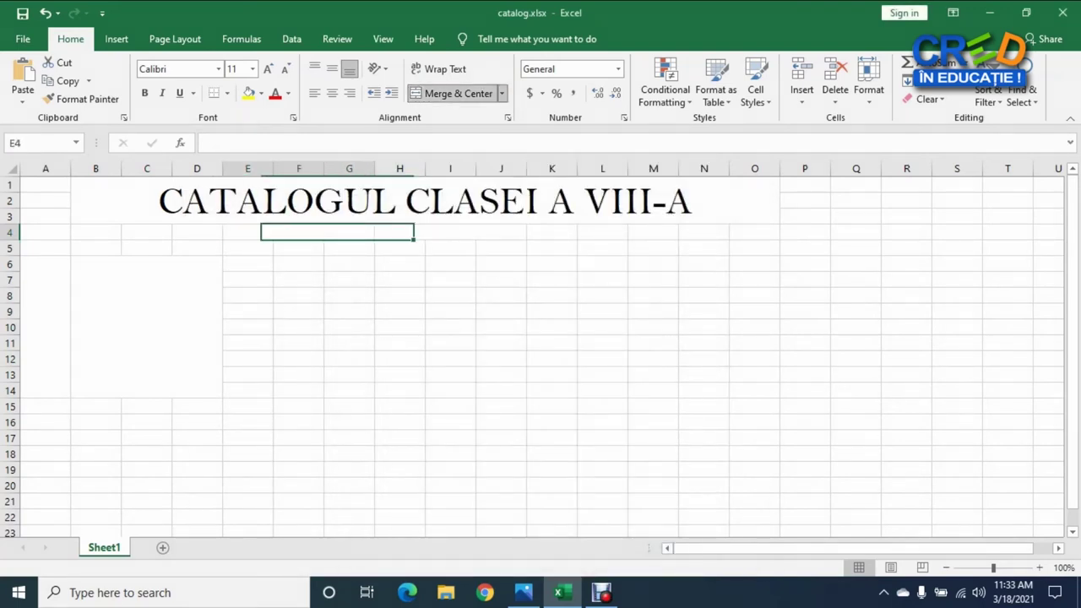
{"action": "left_click", "coordinate": [450, 232]}
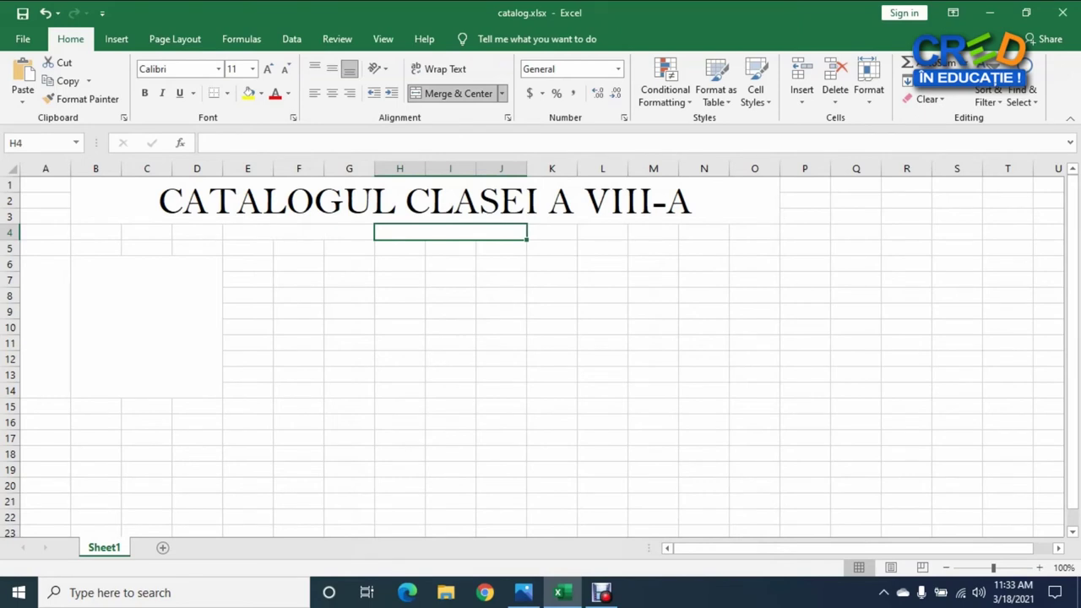
Step: Copy the merged cell E4:G4 and paste it at K4 to form the third subject header cell
{"action": "left_click", "coordinate": [298, 231]}
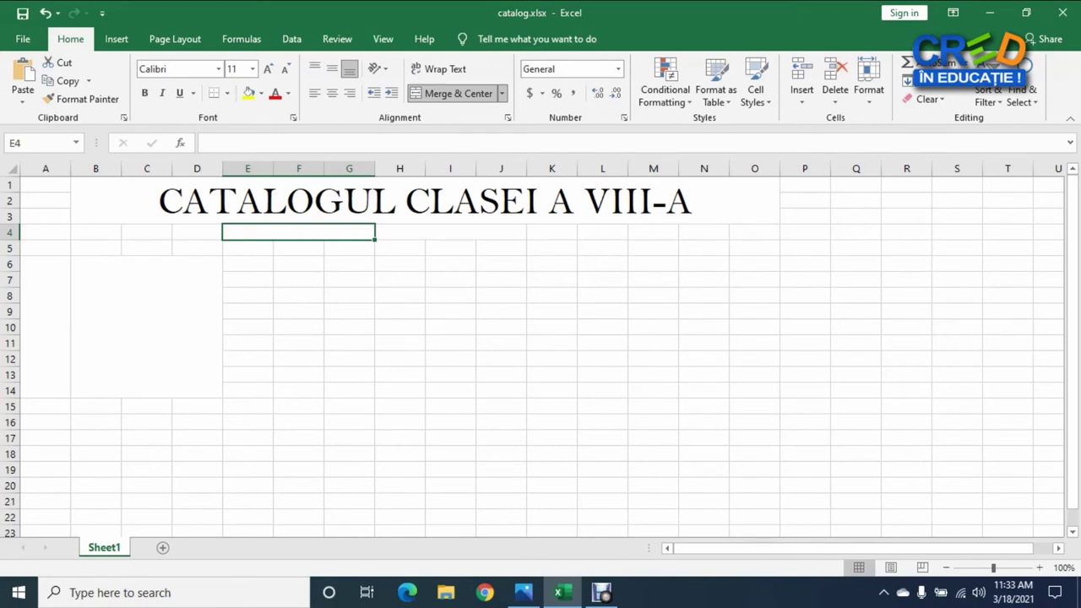
{"action": "key", "text": "ctrl+c"}
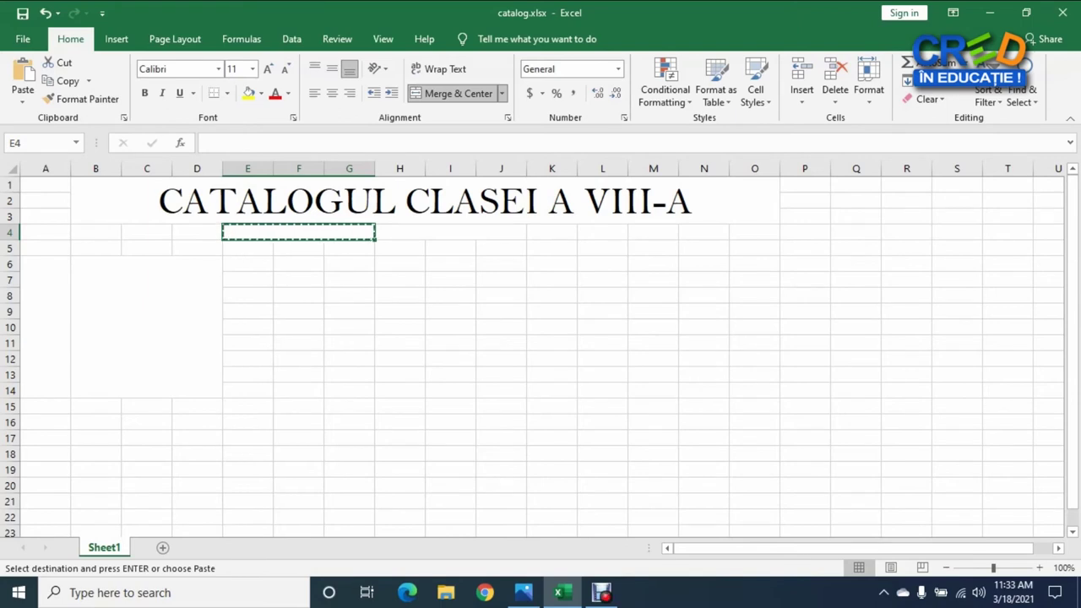
{"action": "left_click_drag", "start_coordinate": [549, 232], "coordinate": [663, 233]}
{"action": "left_click", "coordinate": [551, 264]}
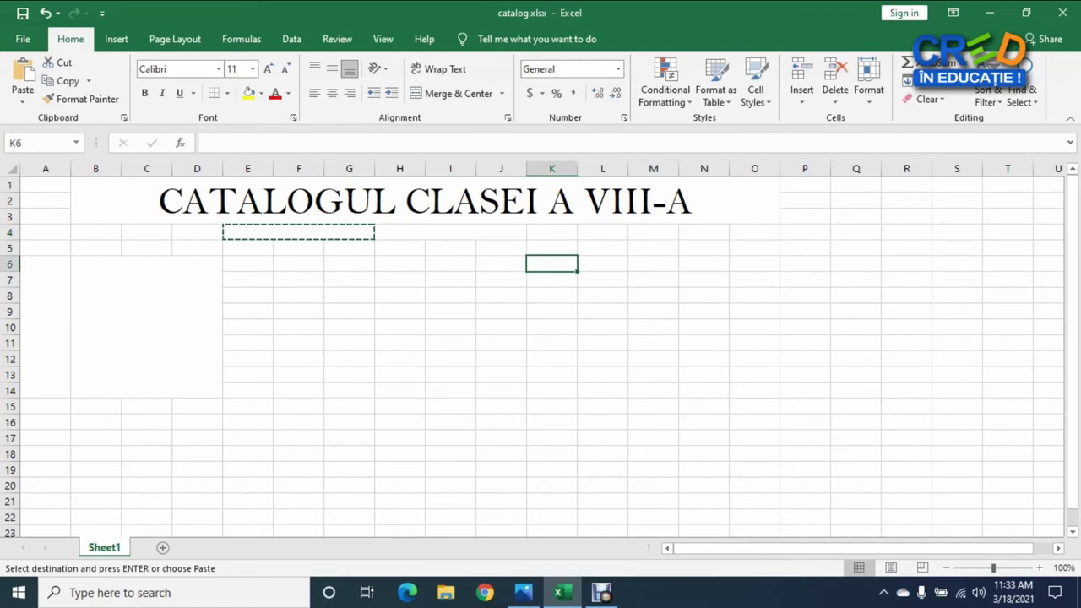
{"action": "key", "text": "Up"}
{"action": "key", "text": "Up"}
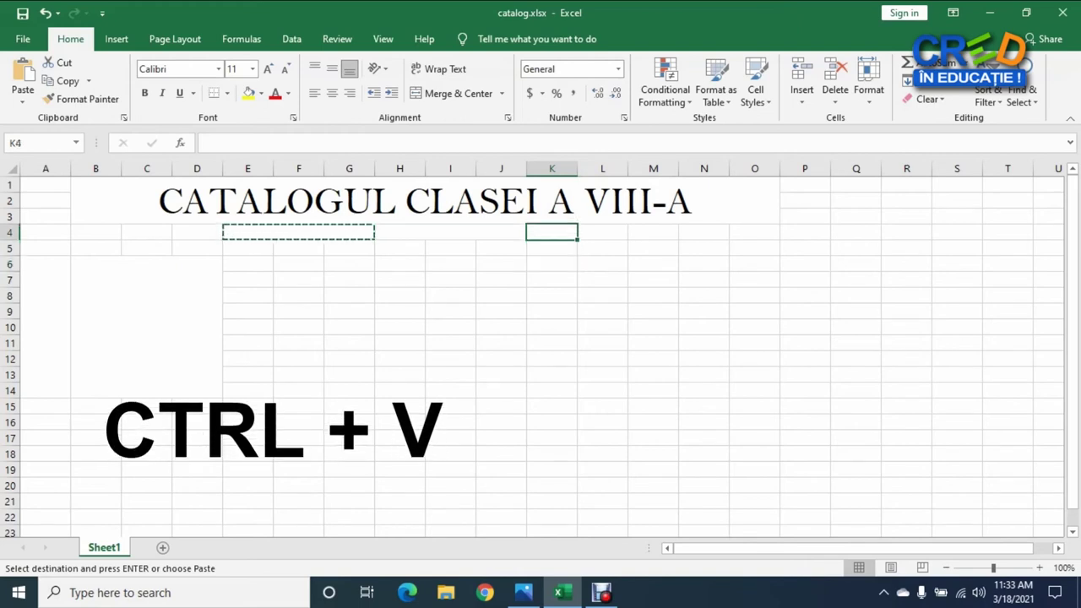
{"action": "key", "text": "ctrl+v"}
{"action": "left_click", "coordinate": [552, 248]}
{"action": "left_click", "coordinate": [602, 232]}
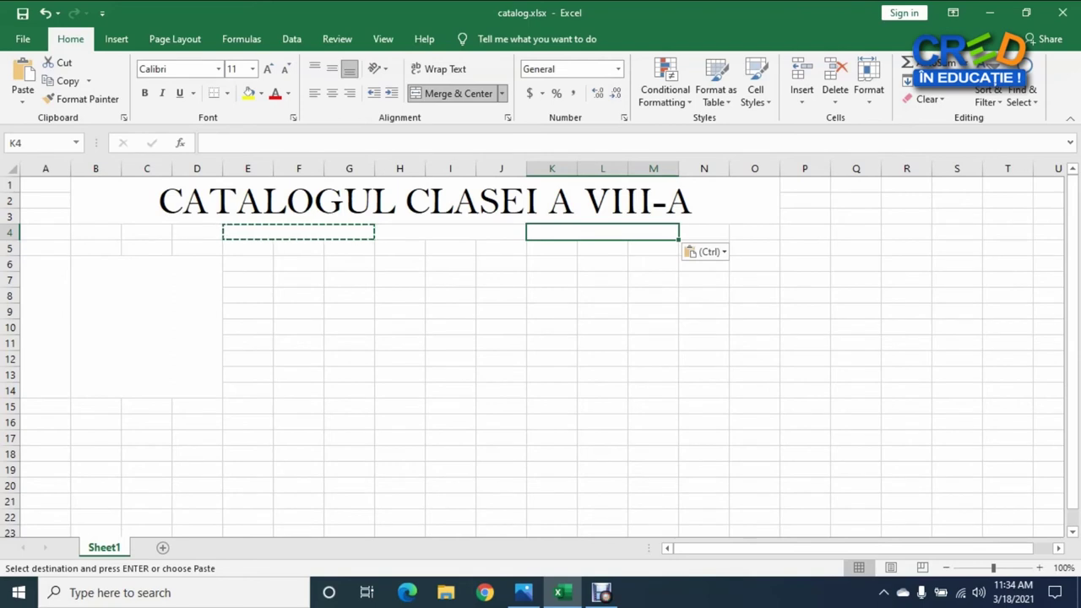
Step: Paste the copied merged cell along row 4 at N4, Q4, T4 and W4
{"action": "left_click", "coordinate": [703, 232]}
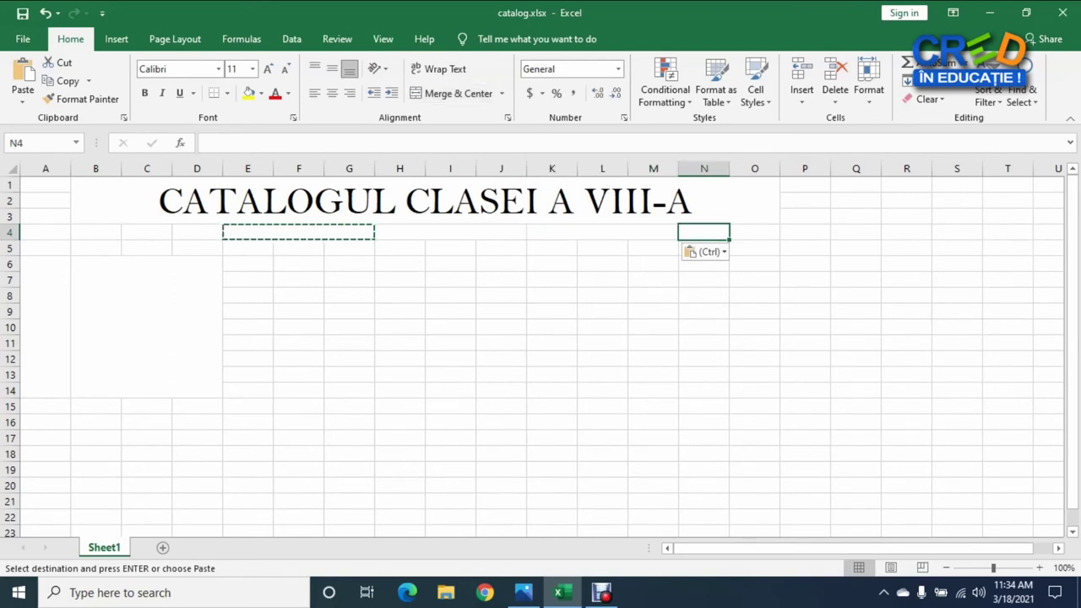
{"action": "key", "text": "ctrl+v"}
{"action": "key", "text": "Right"}
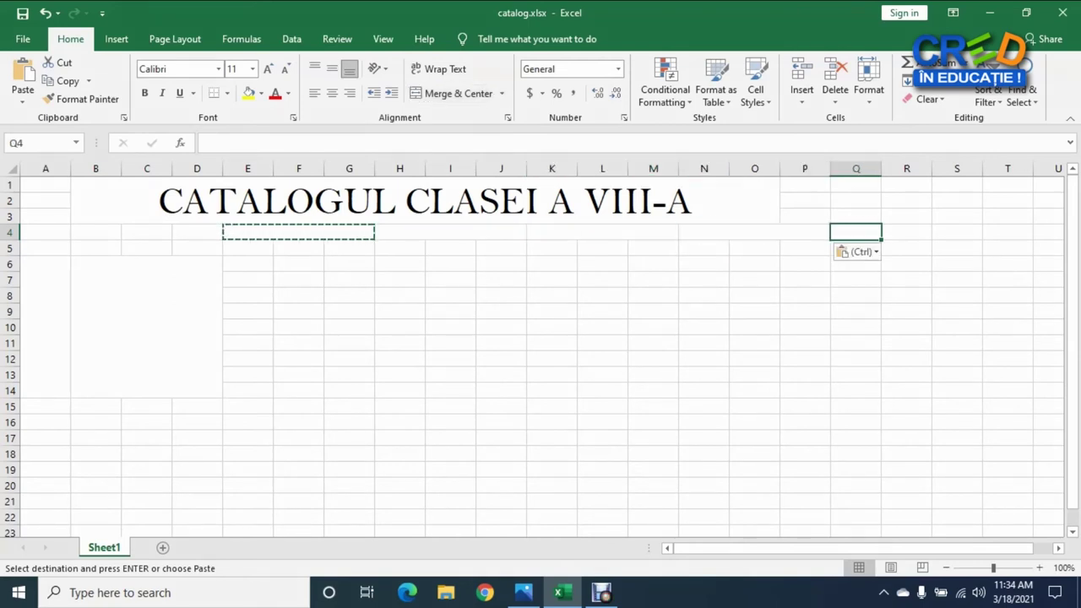
{"action": "key", "text": "ctrl+v"}
{"action": "key", "text": "Right"}
{"action": "key", "text": "ctrl+v"}
{"action": "key", "text": "Right"}
Step: Review the merged header cells in row 4 and the three cells E5 to G5 beneath the first one
{"action": "key", "text": "Left"}
{"action": "key", "text": "Left"}
{"action": "key", "text": "Left"}
{"action": "key", "text": "Left"}
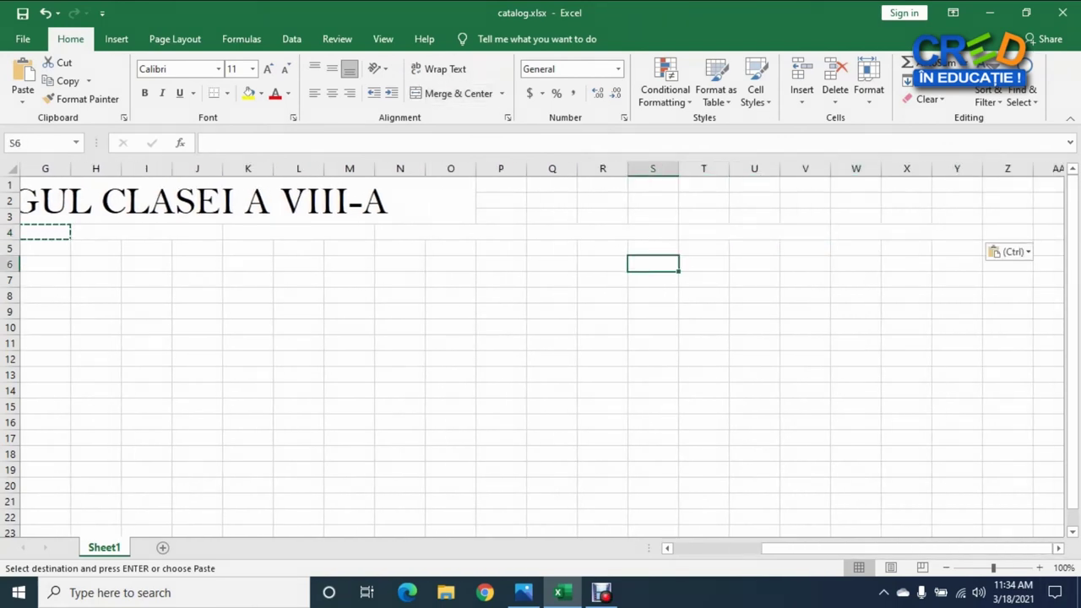
{"action": "key", "text": "Left"}
{"action": "key", "text": "Left"}
{"action": "key", "text": "Left"}
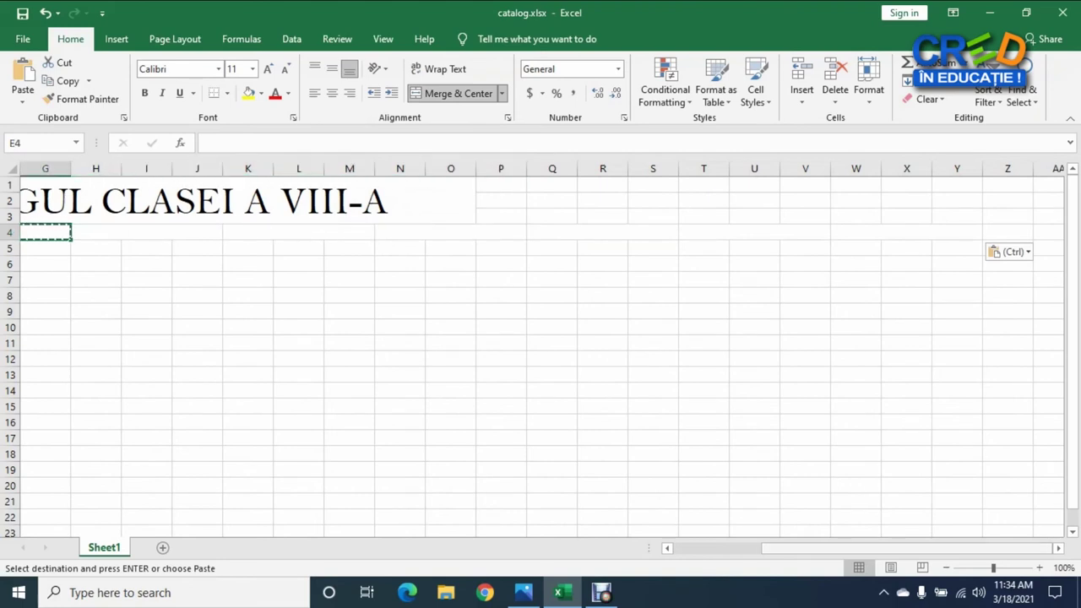
{"action": "scroll", "coordinate": [404, 197], "scroll_direction": "left", "scroll_amount": 3}
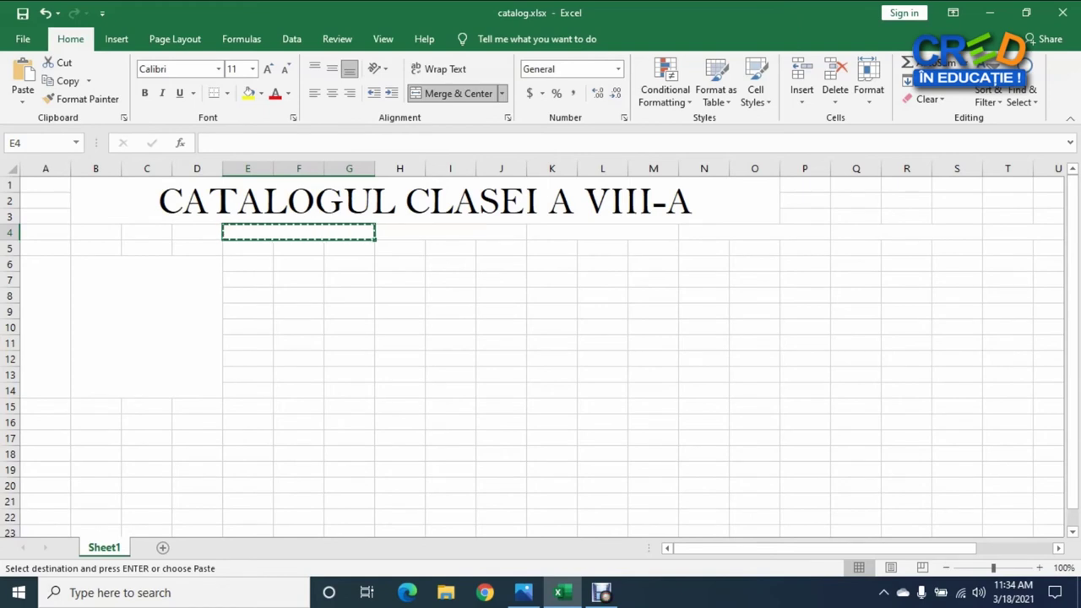
{"action": "key", "text": "Down"}
{"action": "key", "text": "Right"}
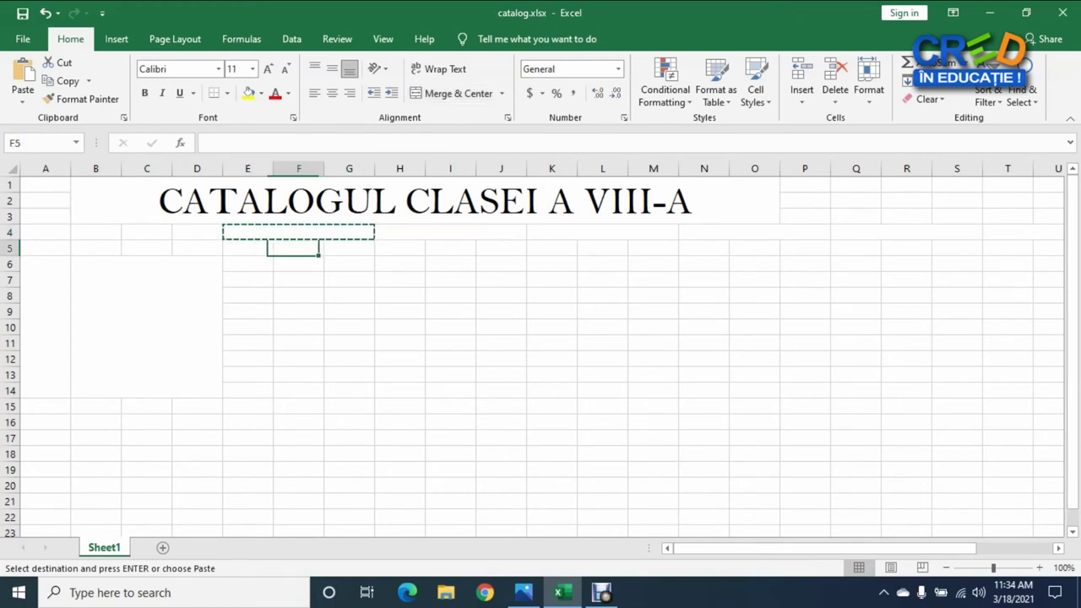
{"action": "key", "text": "Right"}
{"action": "key", "text": "Left"}
{"action": "key", "text": "Left"}
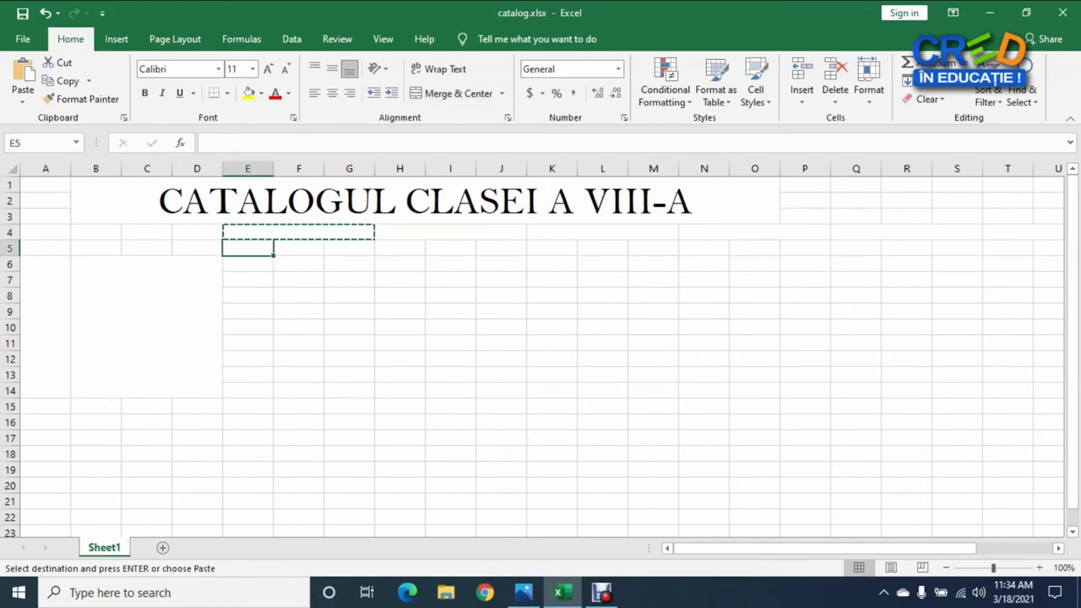
{"action": "key", "text": "Right"}
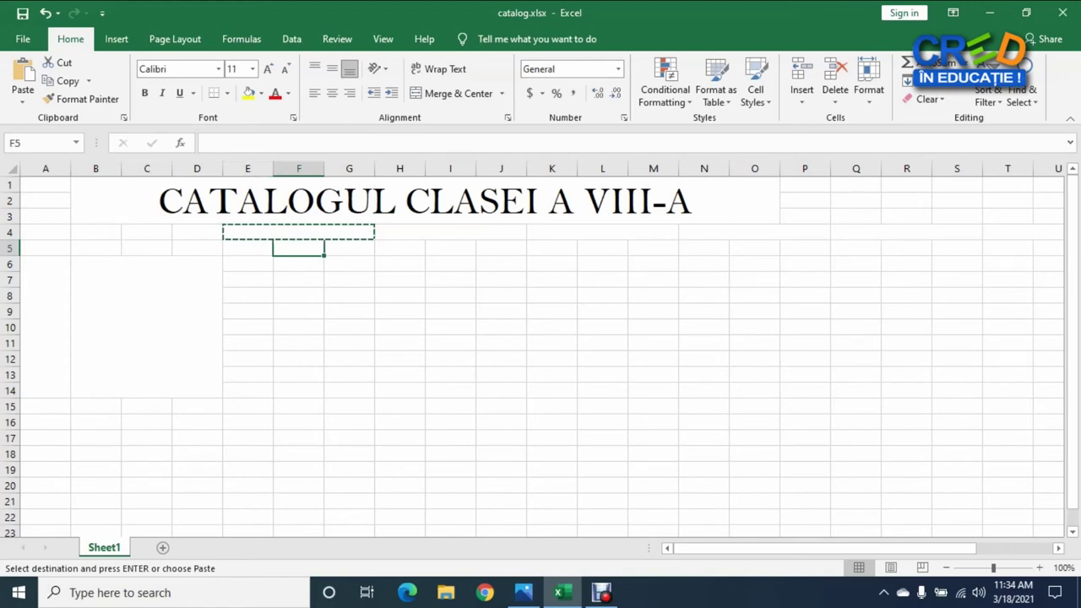
{"action": "key", "text": "Right"}
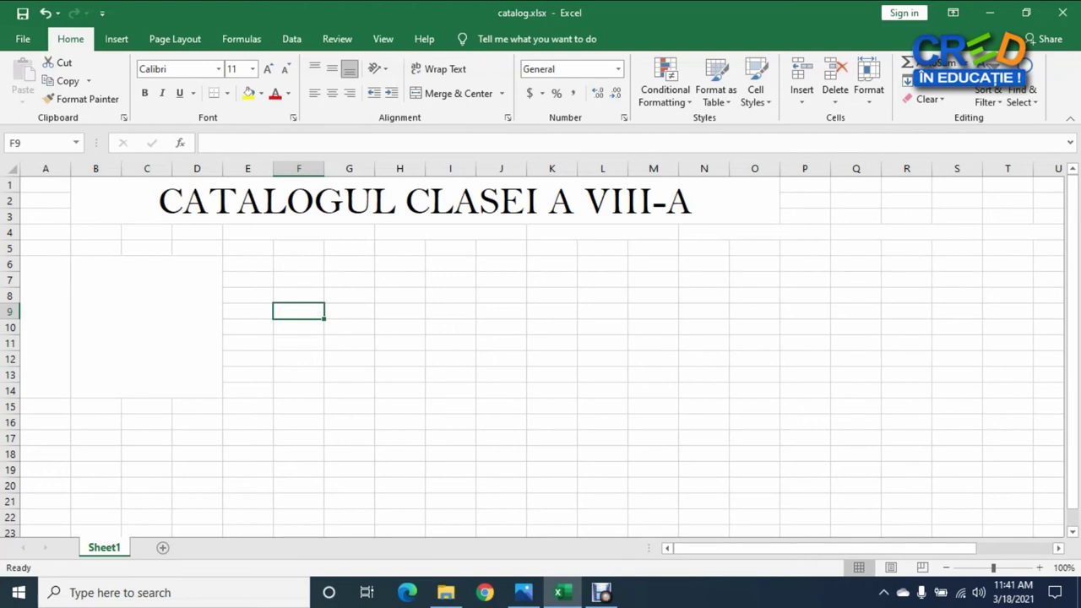
Step: Enter the subjects LB. ROMANA, MATEMATICA, LB. ENGLEZA and LB. FRANCEZA in the merged cells E4, H4, K4 and N4
{"action": "left_click_drag", "start_coordinate": [248, 232], "coordinate": [349, 232]}
{"action": "left_click", "coordinate": [451, 92]}
{"action": "type", "text": "LB. ROMANA"}
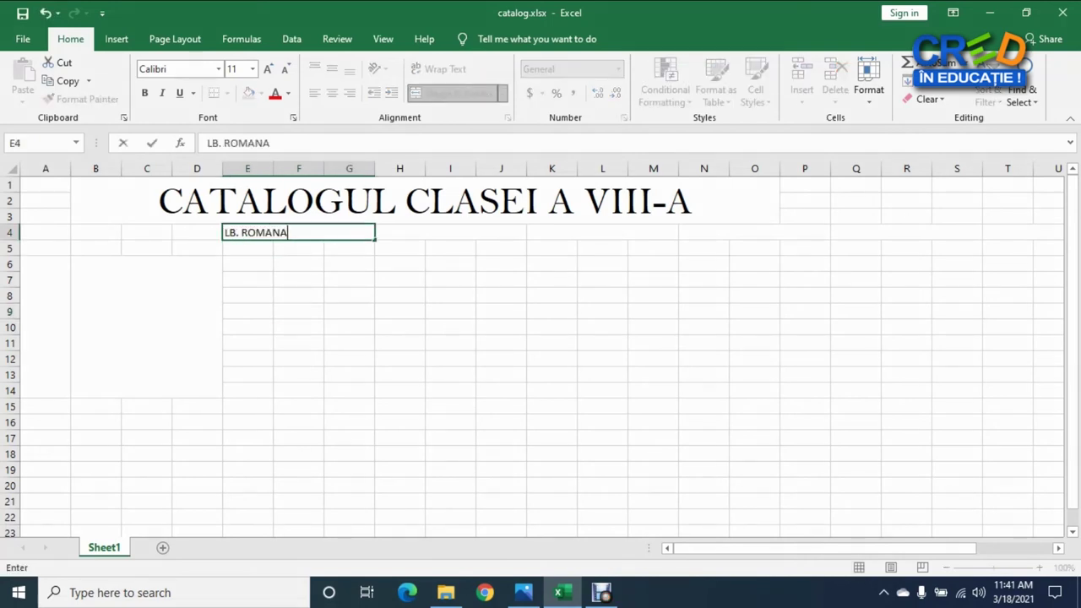
{"action": "key", "text": "Tab"}
{"action": "type", "text": "MATEMATICA"}
{"action": "key", "text": "Tab"}
{"action": "type", "text": "L"}
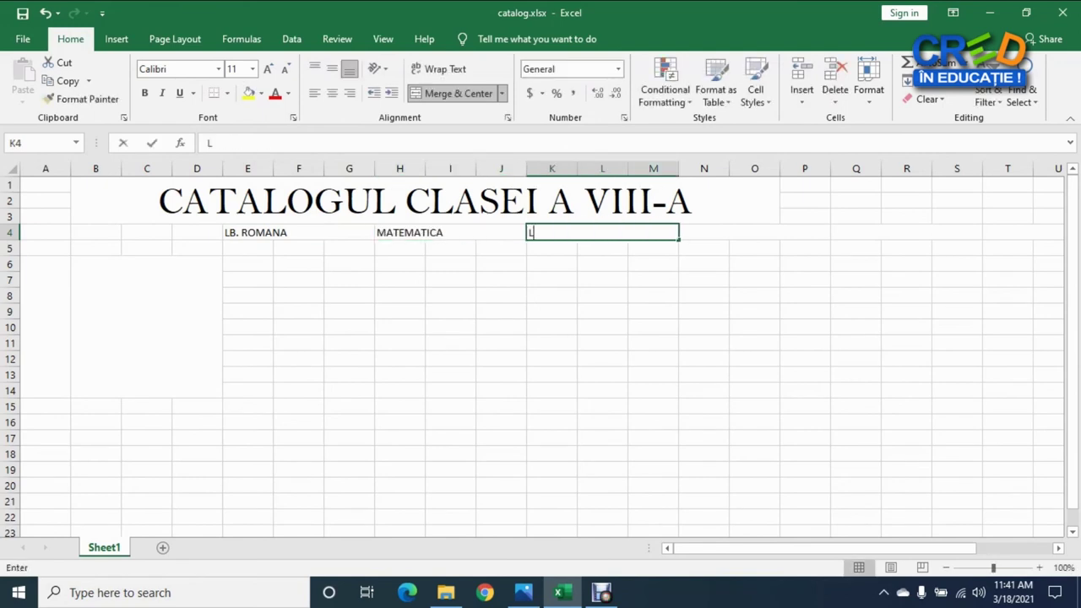
{"action": "type", "text": "B. E NGLEZA"}
{"action": "key", "text": "Tab"}
{"action": "type", "text": "LB. FRANCEZA"}
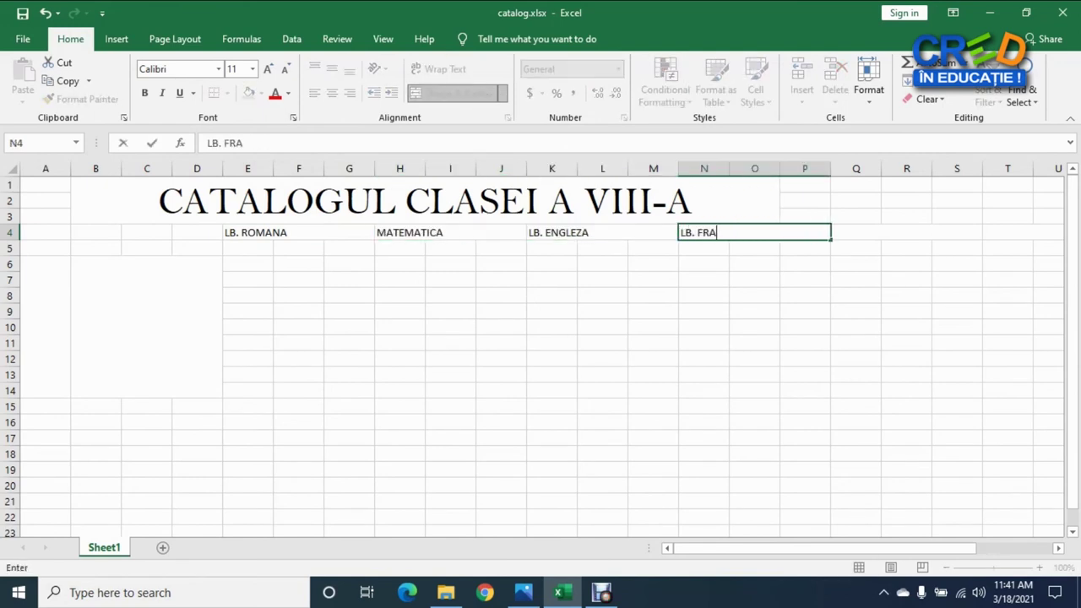
Step: Enter the subjects FIZICA, CHIMIE and INFORMATICA in the merged cells Q4, T4 and W4
{"action": "key", "text": "Tab"}
{"action": "type", "text": "FIZICA"}
{"action": "key", "text": "Tab"}
{"action": "type", "text": "CHIMIE"}
{"action": "key", "text": "Tab"}
{"action": "type", "text": "INFORMATICA"}
{"action": "left_click_drag", "start_coordinate": [870, 548], "coordinate": [824, 548]}
Step: Enter the column headings NOTE, DATA and ABS. in cells E5, F5 and G5 under LB. ROMANA
{"action": "key", "text": "Return"}
{"action": "type", "text": "NOTE"}
{"action": "key", "text": "Tab"}
{"action": "type", "text": "DATA"}
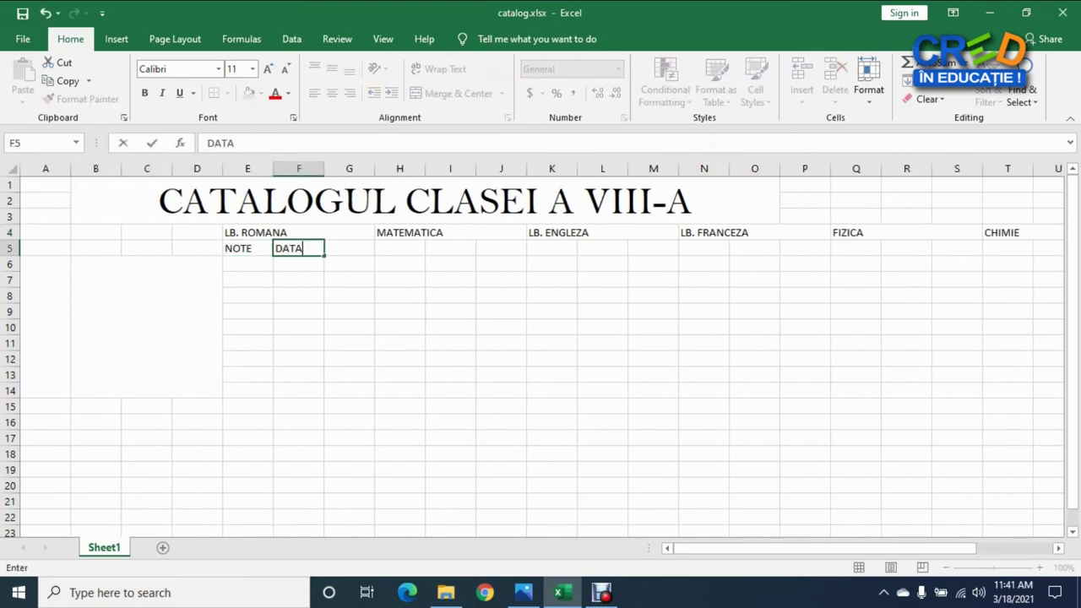
{"action": "key", "text": "Tab"}
{"action": "type", "text": "ABS."}
{"action": "left_click", "coordinate": [349, 327]}
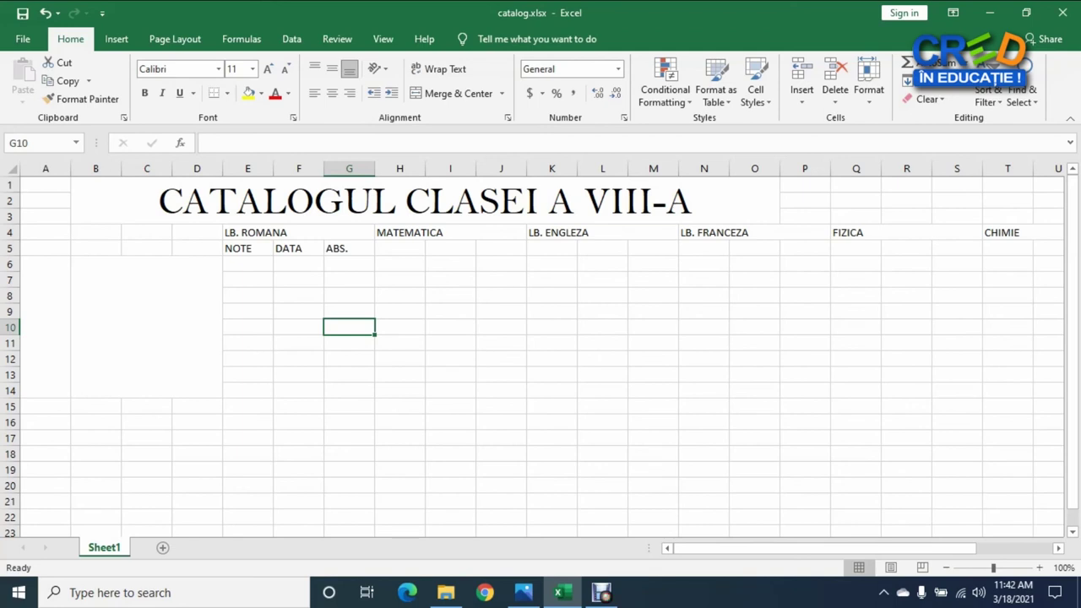
Step: Copy the NOTE, DATA and ABS. headings from E5:G5 to H5 under MATEMATICA and K5 under LB. ENGLEZA
{"action": "left_click", "coordinate": [247, 248]}
{"action": "key", "text": "shift+Right"}
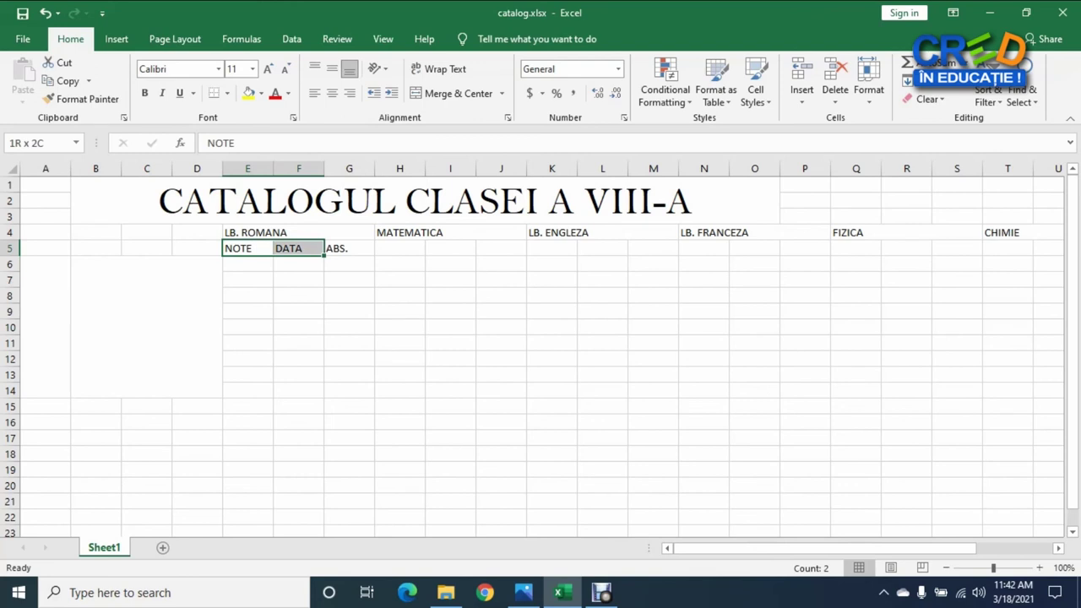
{"action": "key", "text": "shift+Right"}
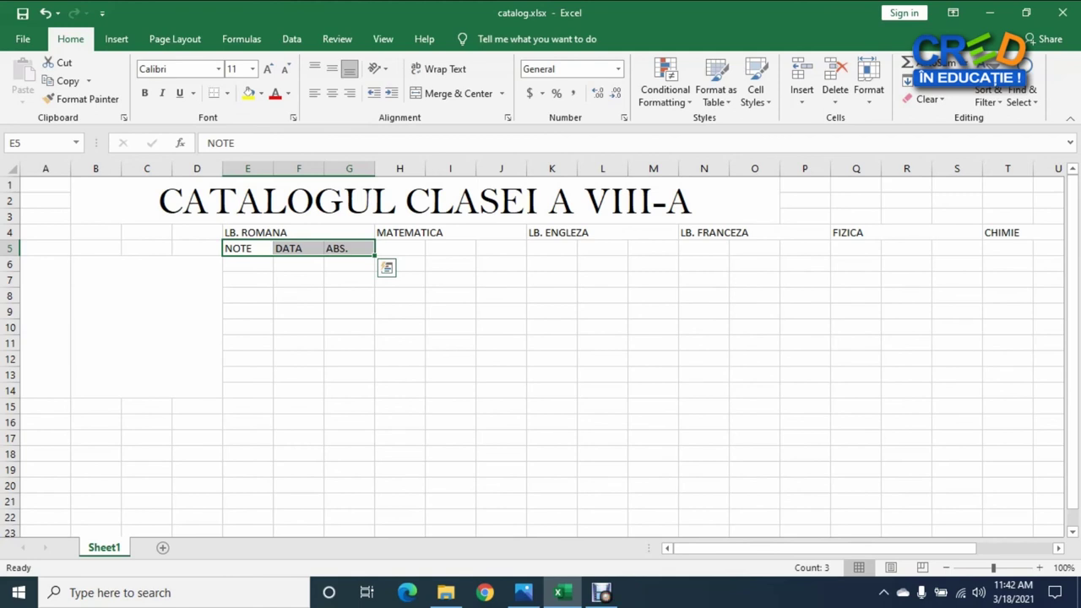
{"action": "key", "text": "ctrl+c"}
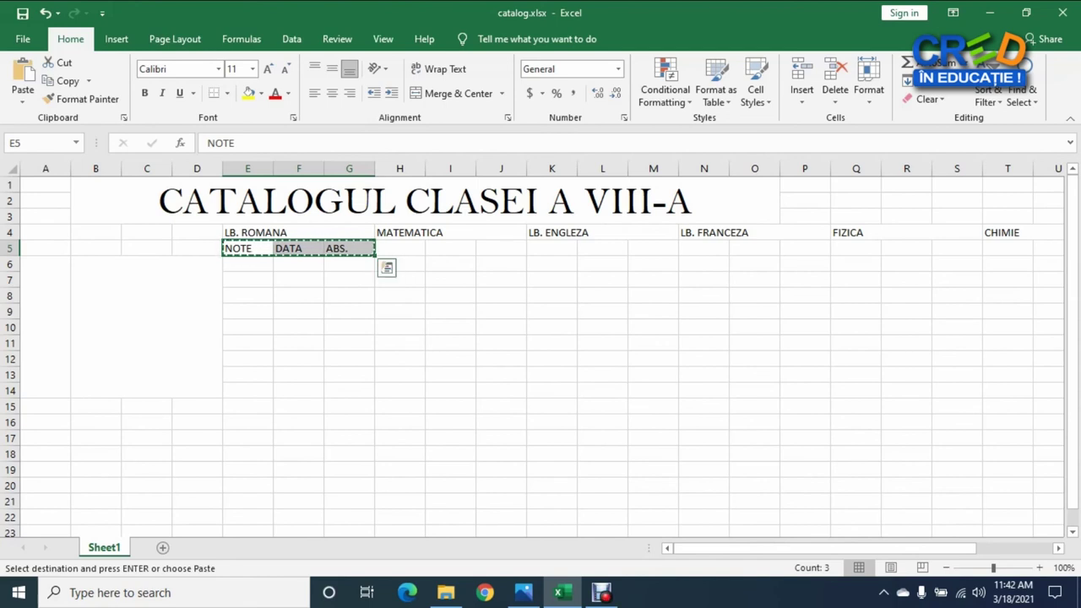
{"action": "left_click", "coordinate": [400, 247]}
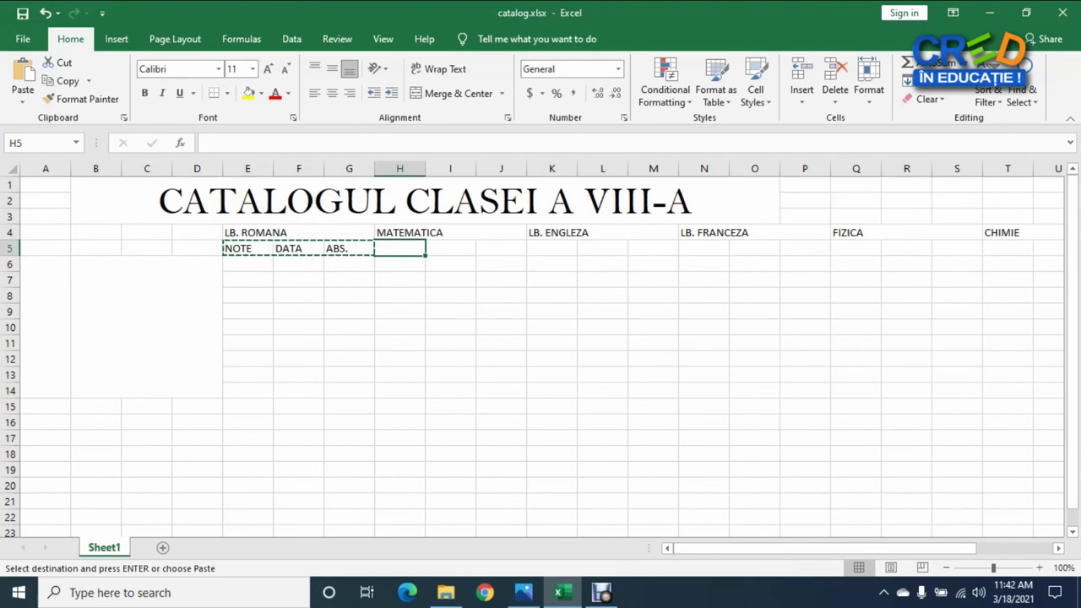
{"action": "key", "text": "ctrl+v"}
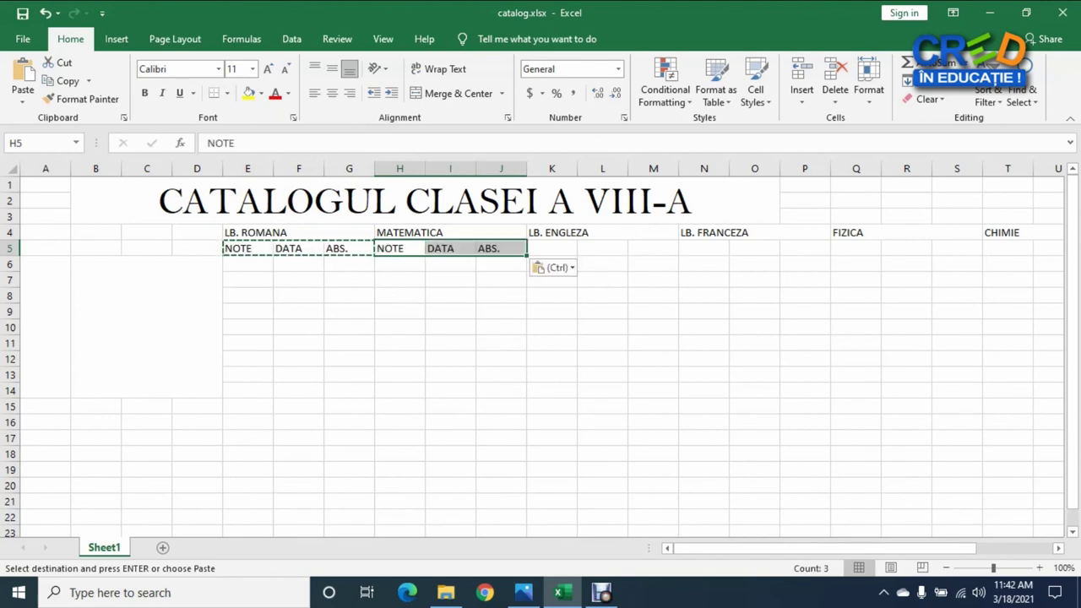
{"action": "left_click", "coordinate": [552, 248]}
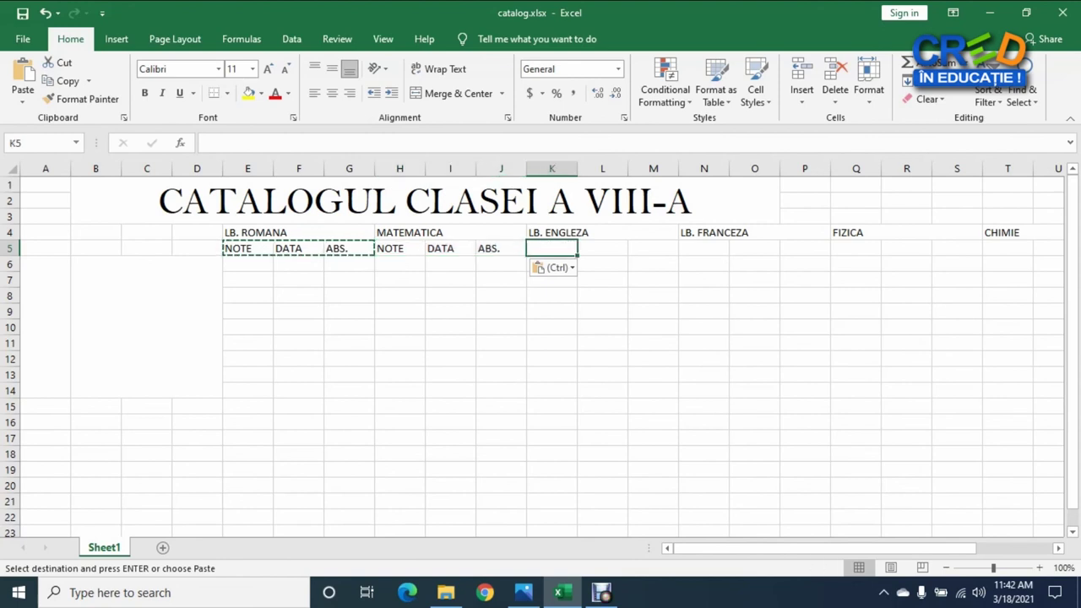
{"action": "key", "text": "ctrl+v"}
{"action": "key", "text": "ctrl"}
{"action": "key", "text": "Escape"}
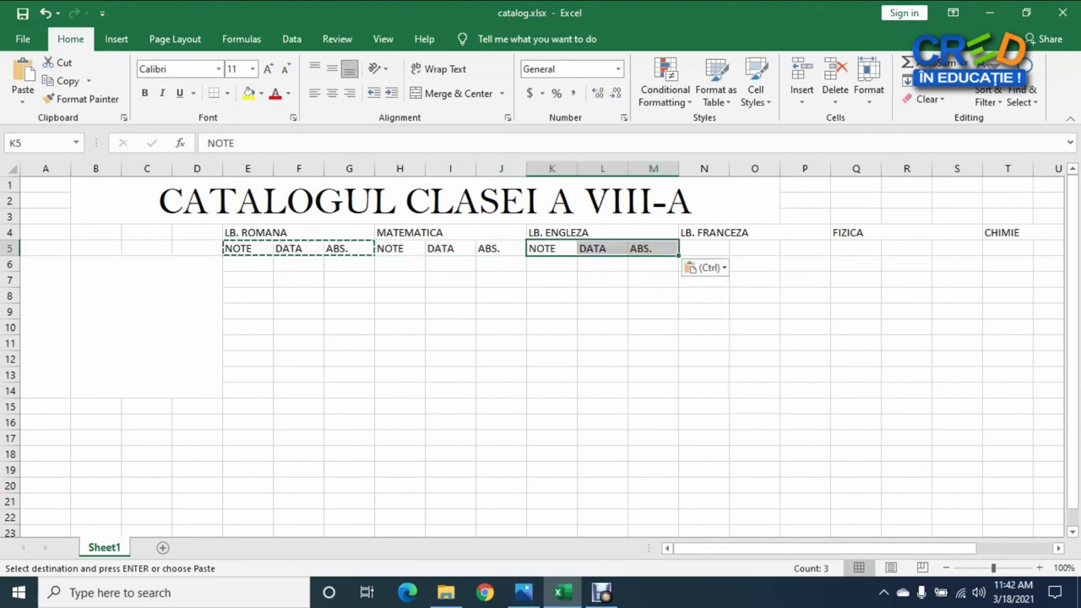
Step: Paste the copied NOTE, DATA and ABS. headings at N5, Q5, T5 and W5 under LB. FRANCEZA, FIZICA, CHIMIE and INFORMATICA
{"action": "left_click", "coordinate": [703, 248]}
{"action": "key", "text": "ctrl+v"}
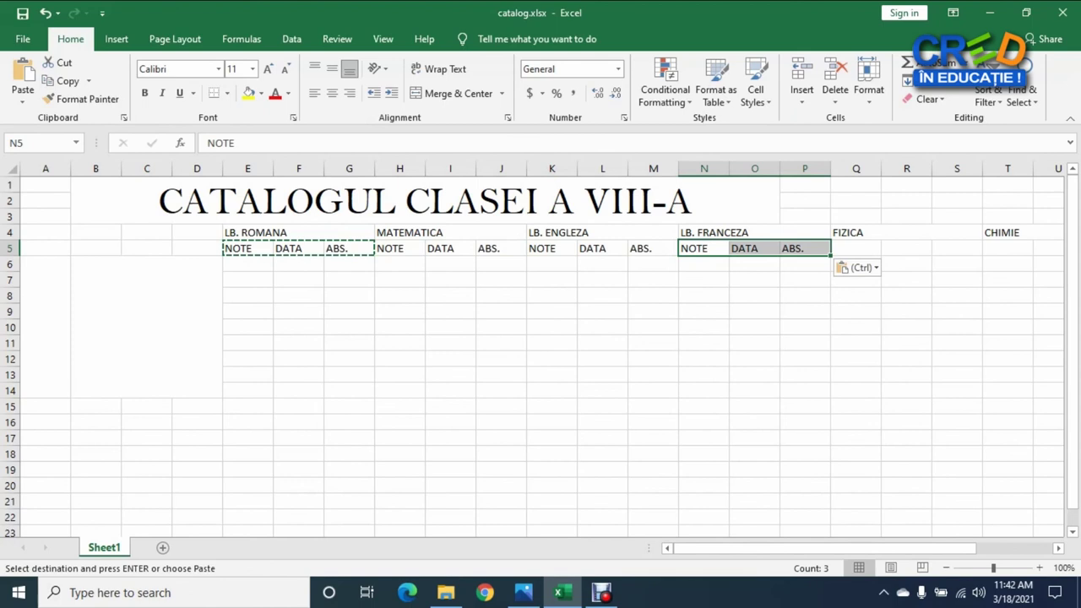
{"action": "left_click", "coordinate": [855, 249]}
{"action": "key", "text": "ctrl+v"}
{"action": "left_click", "coordinate": [1007, 248]}
{"action": "key", "text": "ctrl+v"}
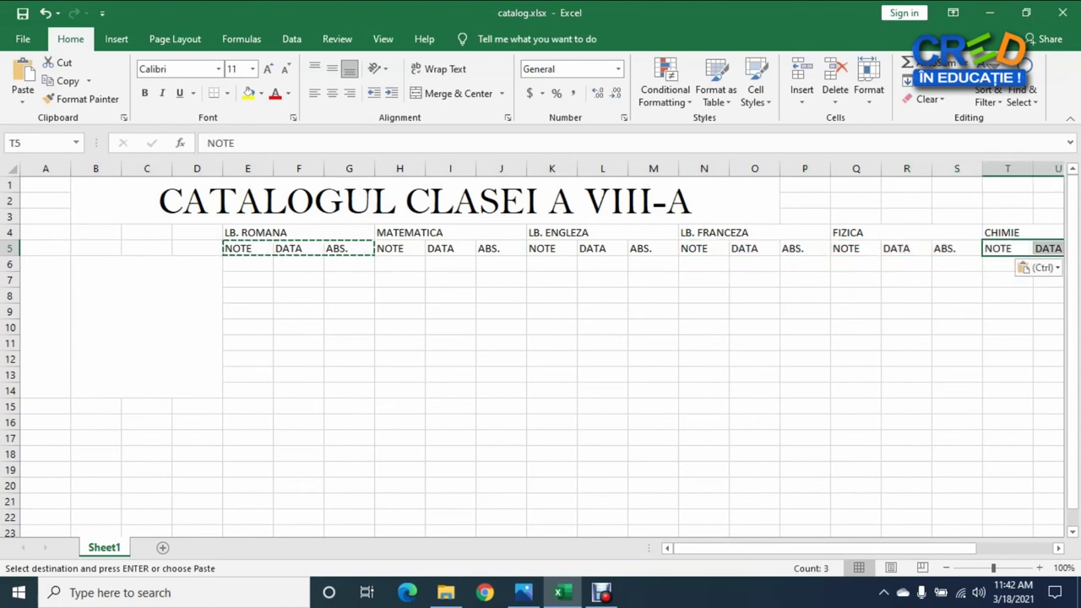
{"action": "scroll", "coordinate": [540, 338], "scroll_direction": "right", "scroll_amount": 3}
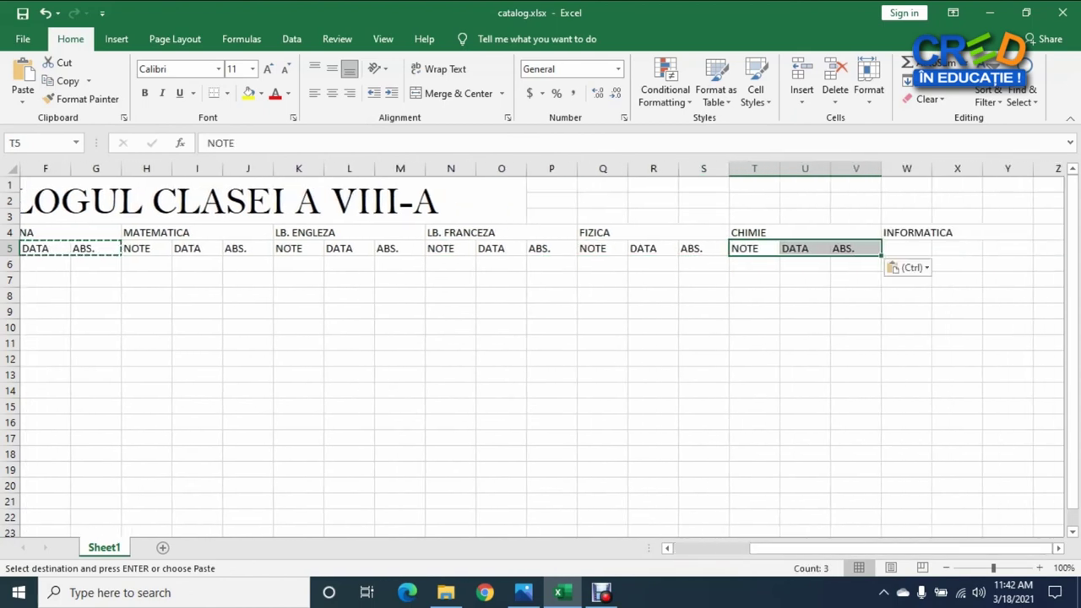
{"action": "left_click", "coordinate": [906, 248]}
{"action": "key", "text": "ctrl+v"}
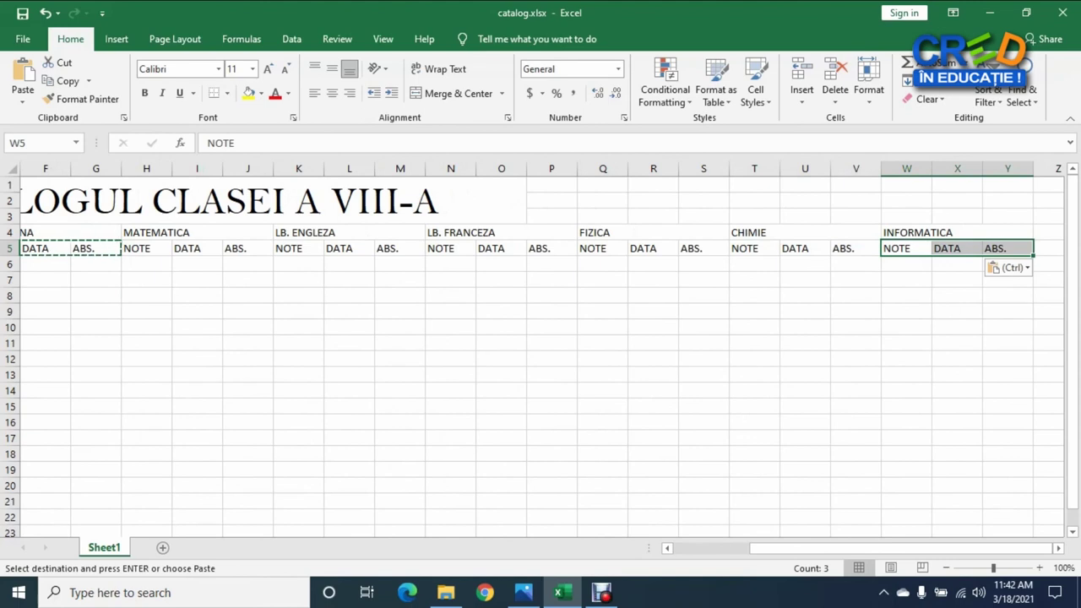
{"action": "left_click_drag", "start_coordinate": [903, 548], "coordinate": [828, 548]}
{"action": "left_click", "coordinate": [348, 327]}
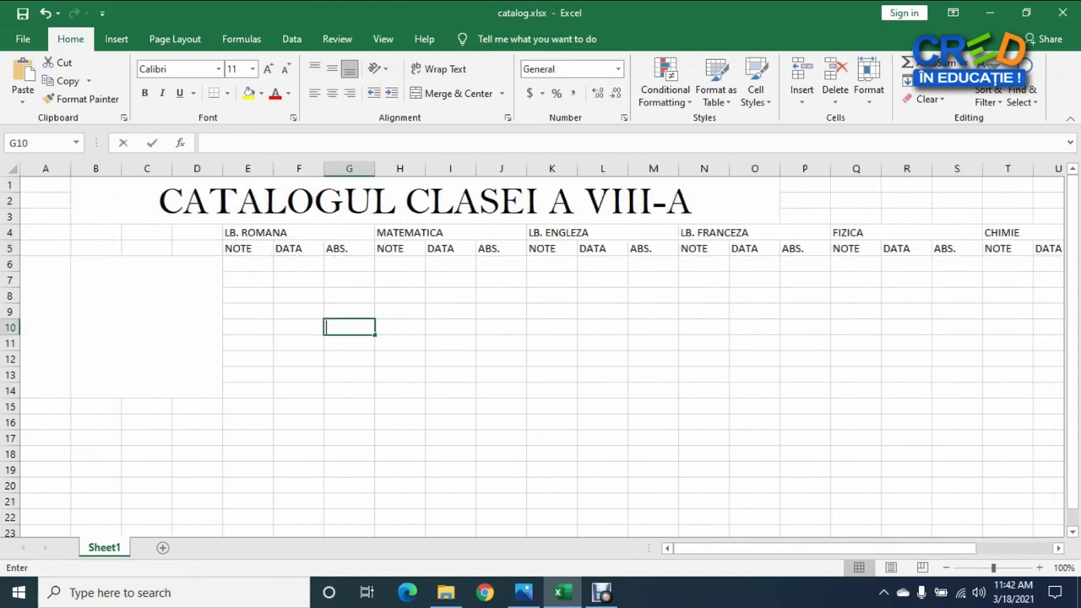
{"action": "left_click", "coordinate": [298, 311]}
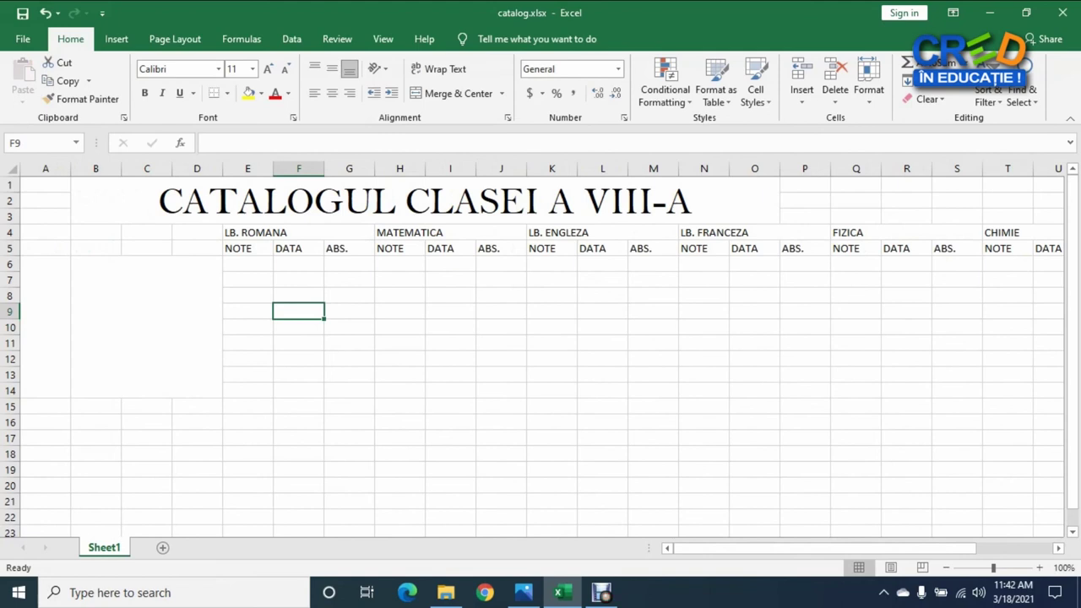
Step: Center the subject and column headings in E4:Y5 horizontally and vertically
{"action": "left_click_drag", "start_coordinate": [247, 232], "coordinate": [982, 251]}
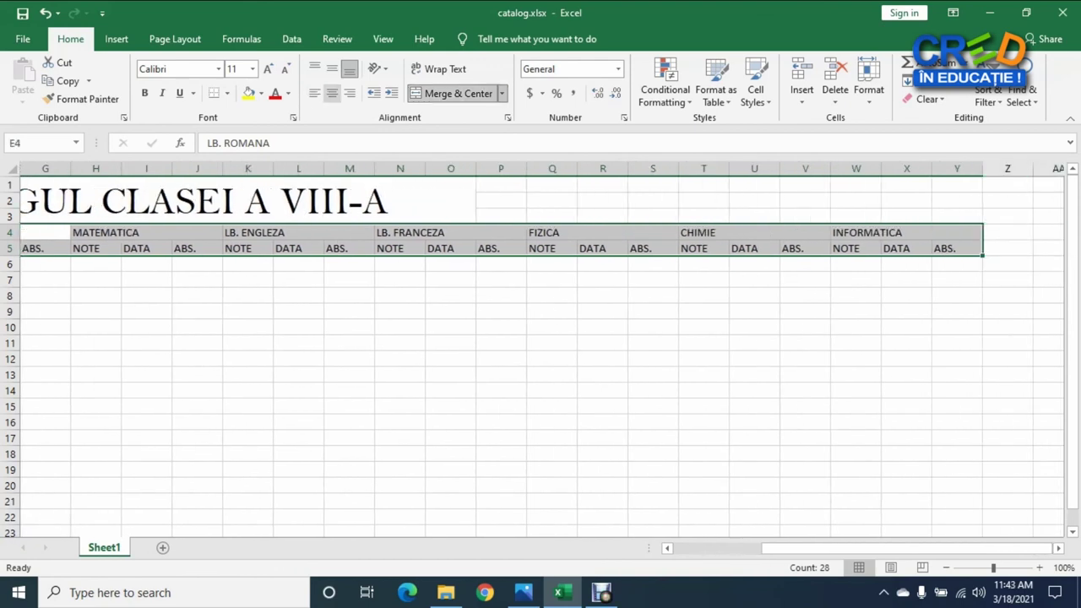
{"action": "left_click", "coordinate": [332, 93]}
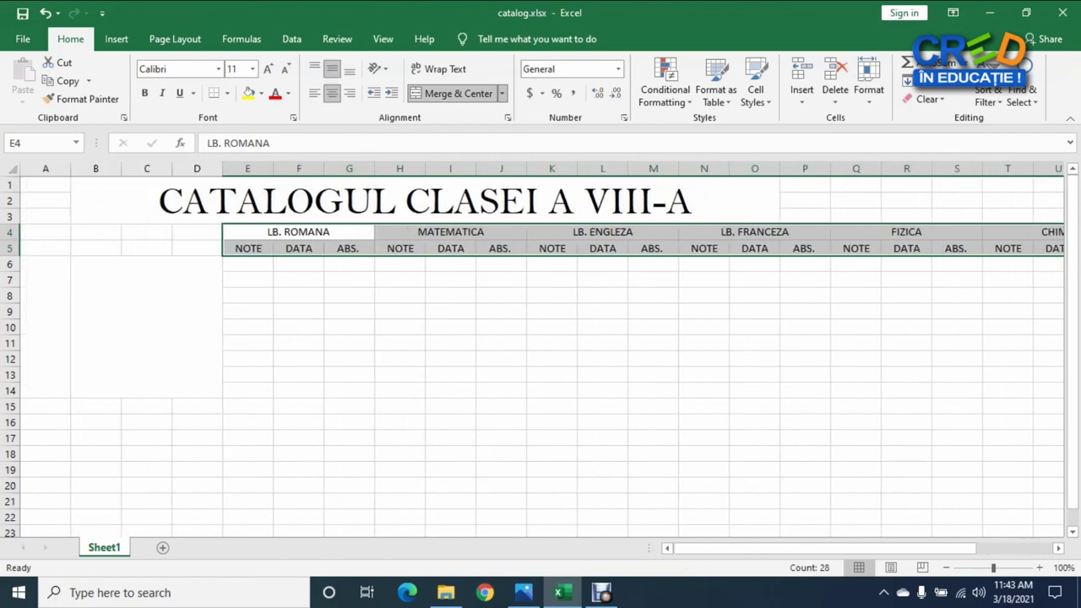
{"action": "left_click", "coordinate": [450, 327]}
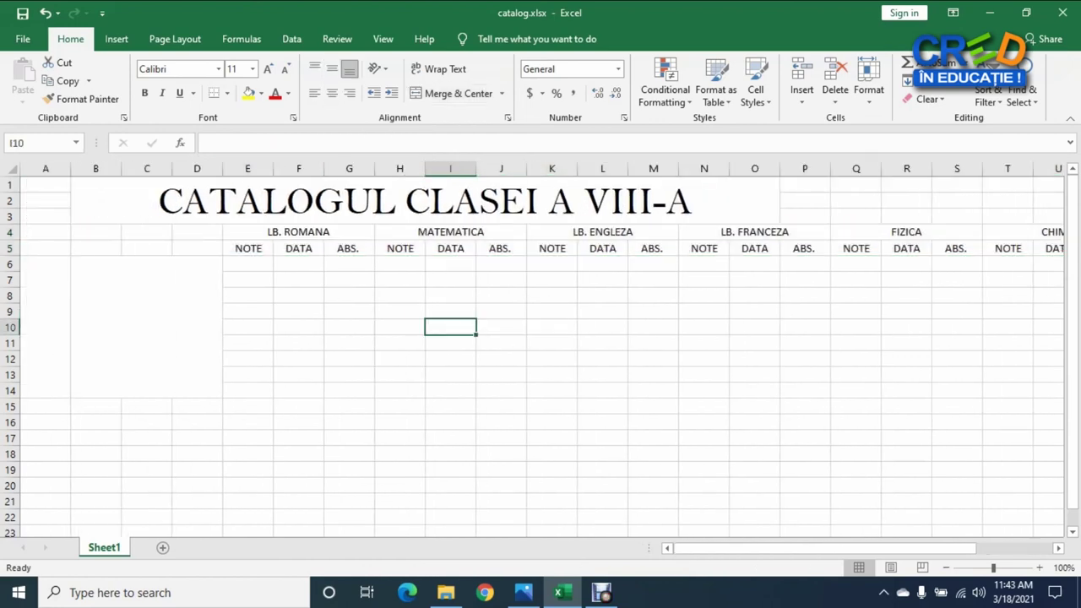